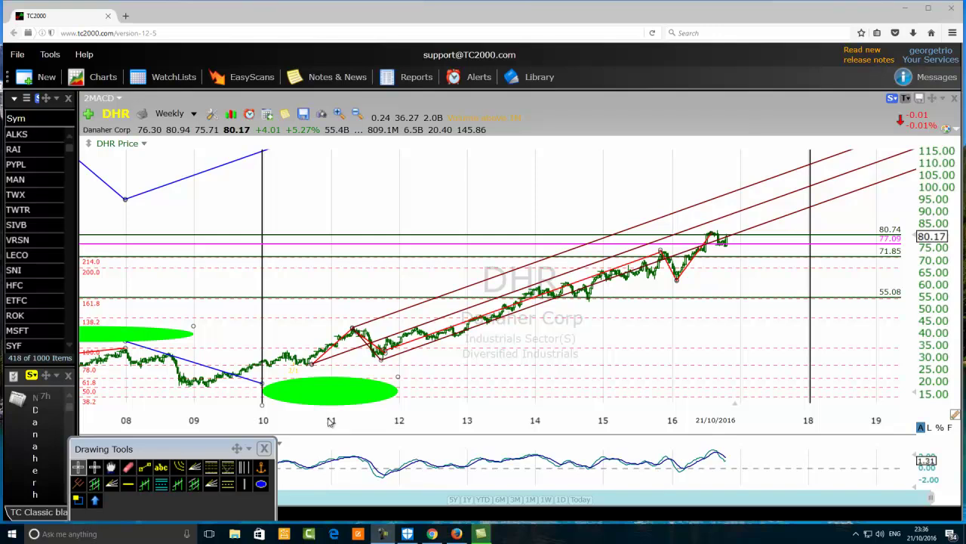
Sketch a blue trendline rising from late 2013 to early 2016 below the price, followed by a steep falling segment
click(144, 468)
drag(528, 396, 679, 317)
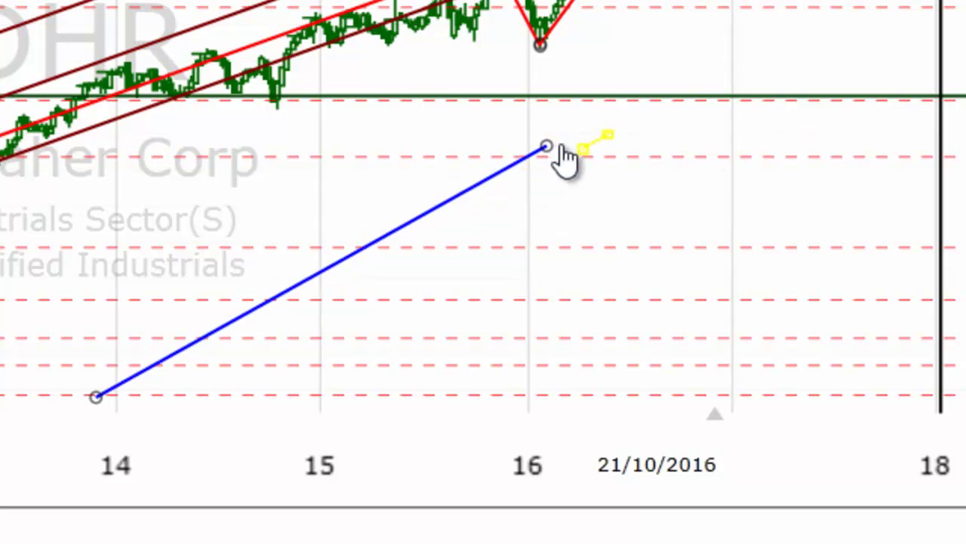
drag(545, 146, 636, 308)
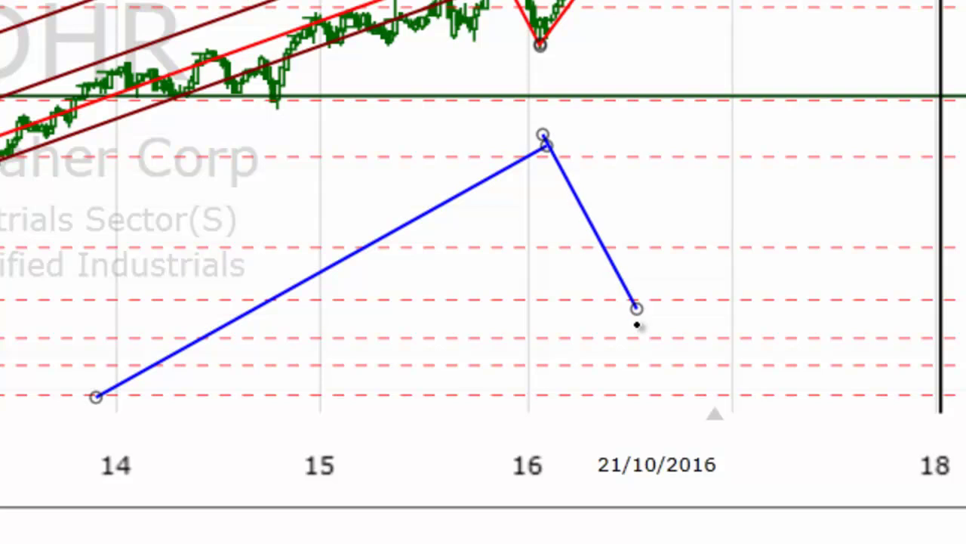
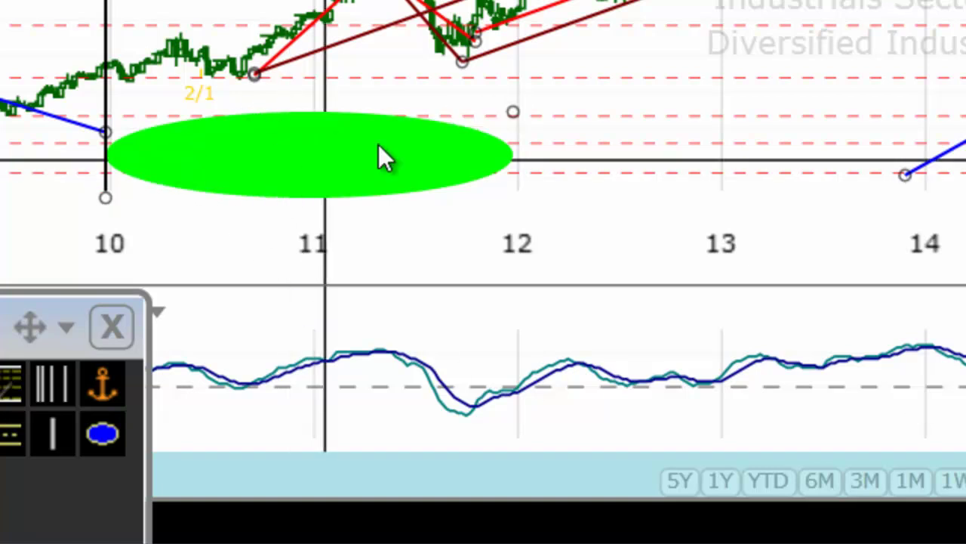
Shrink the large green ellipse onto the late-2010 low and mark the 2011 high and late-2011 low with small green ellipses
drag(317, 172, 556, 157)
drag(758, 95, 395, 130)
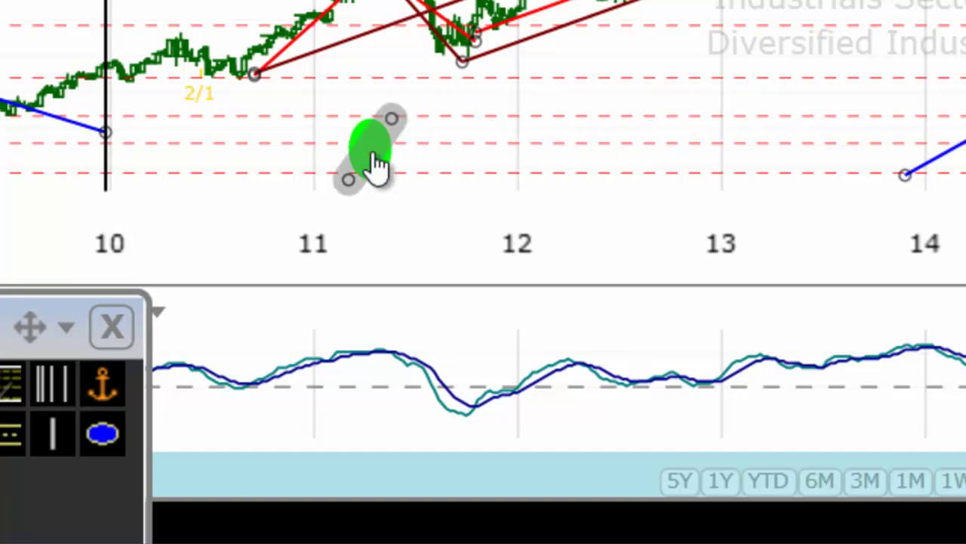
mouse_move(345, 160)
mouse_down()
mouse_move(247, 106)
mouse_move(238, 118)
mouse_up()
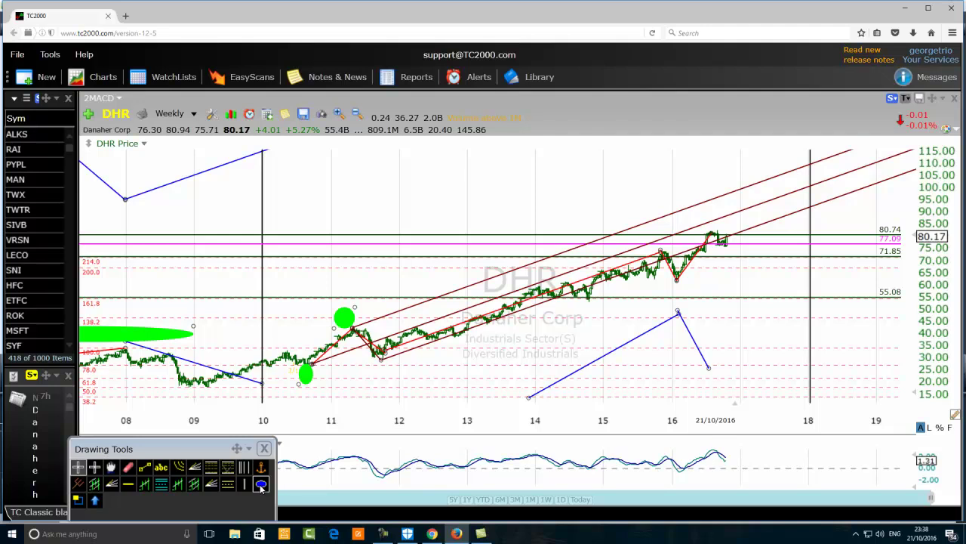
click(261, 484)
drag(388, 355, 373, 370)
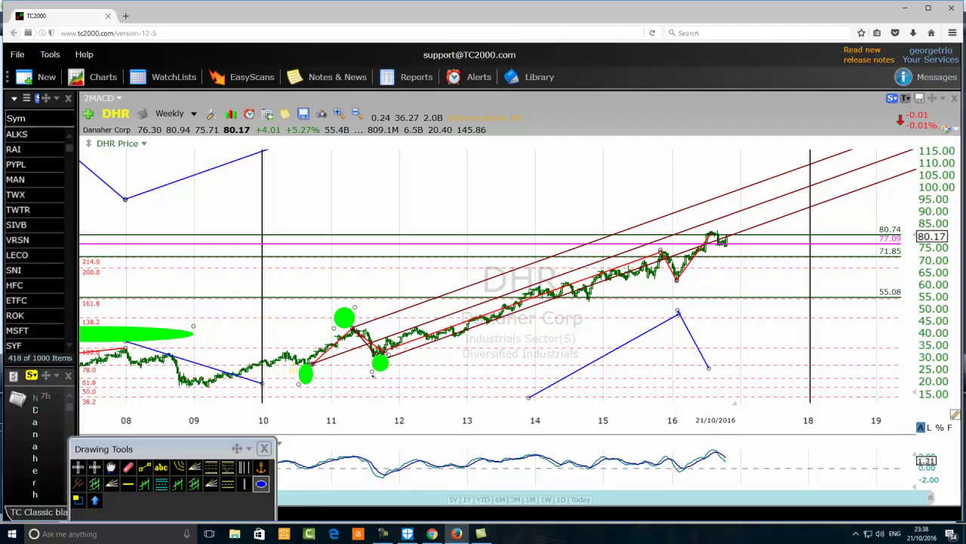
Mark the 2016 high with a green ellipse just above the price peak
mouse_move(307, 380)
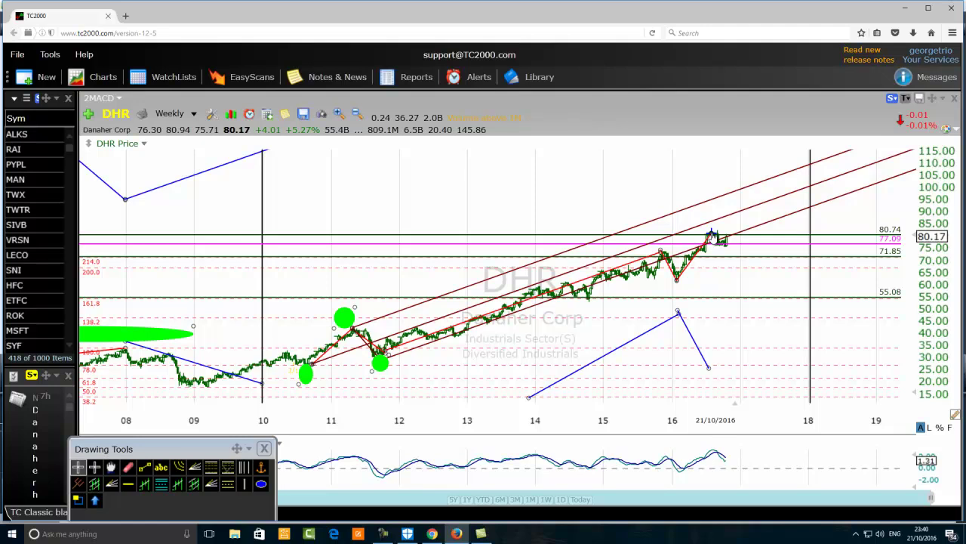
click(261, 484)
mouse_move(308, 370)
mouse_move(381, 363)
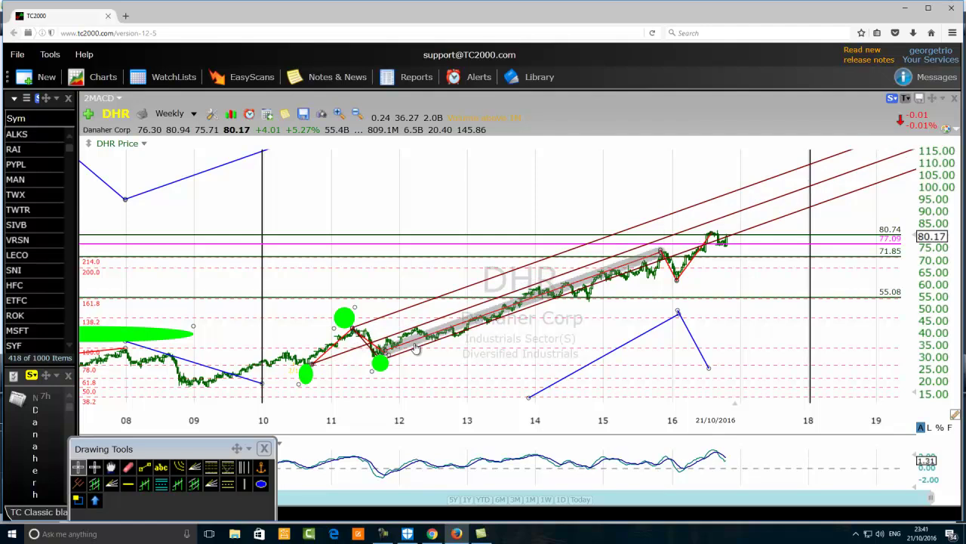
mouse_move(626, 275)
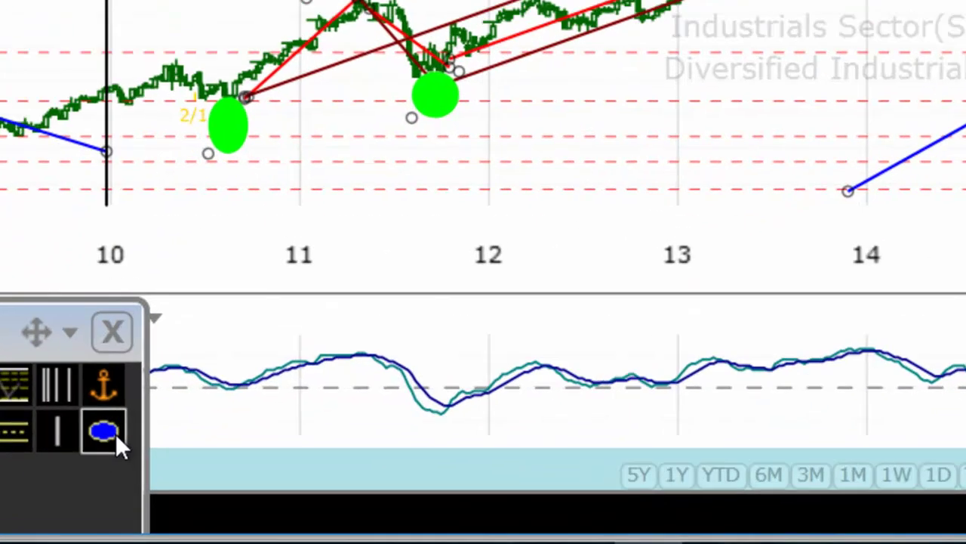
click(262, 484)
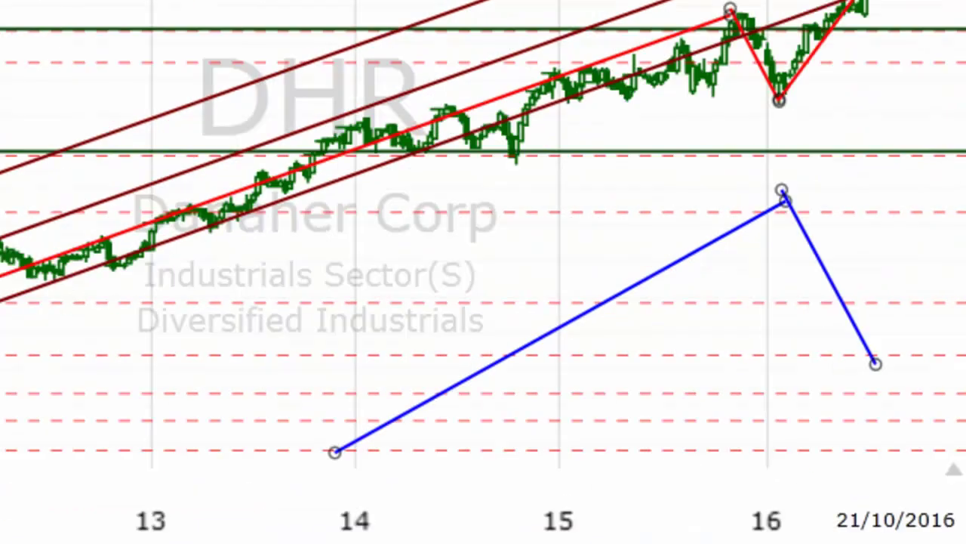
drag(516, 93, 410, 167)
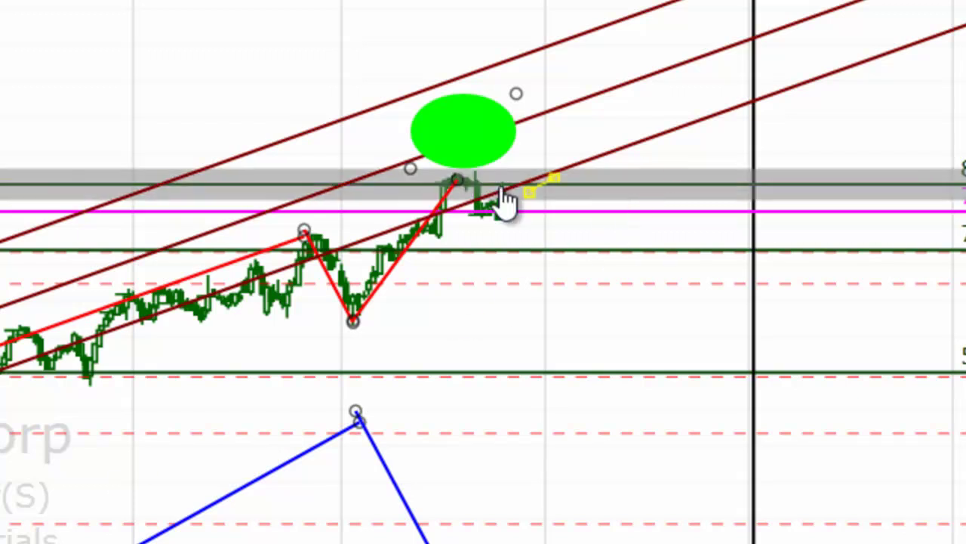
Sketch a falling trendline from the 2016 high, shorten it, and move it above the channel near late 2014
drag(466, 157, 603, 359)
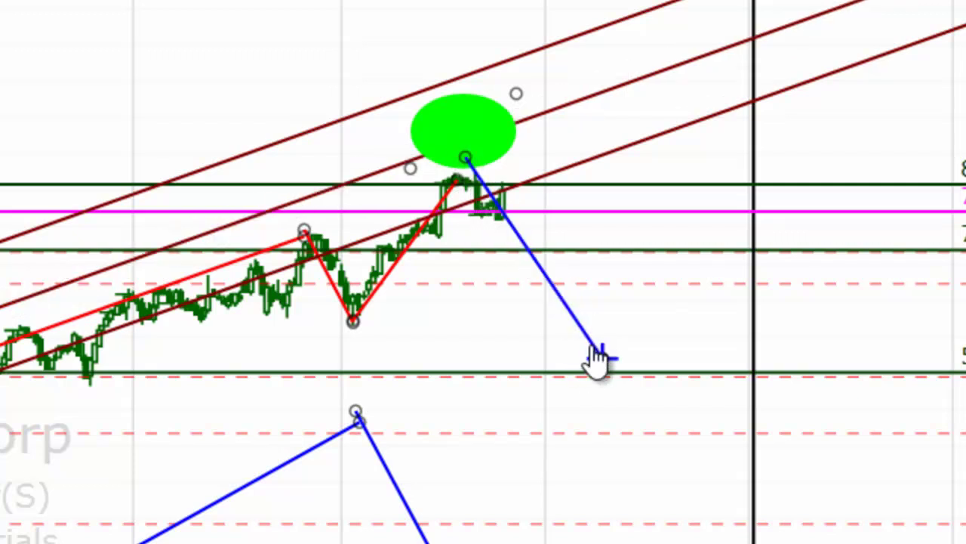
drag(600, 358, 535, 286)
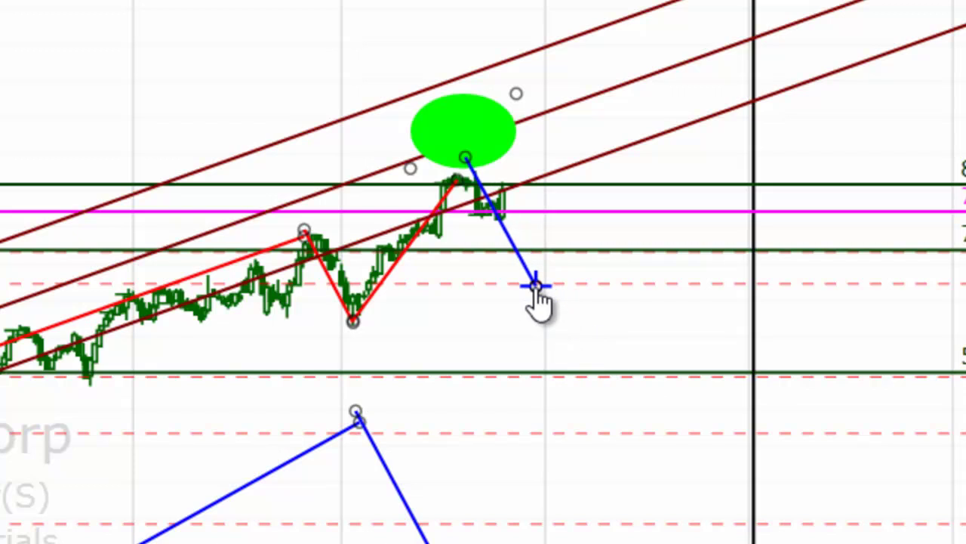
drag(509, 239, 83, 159)
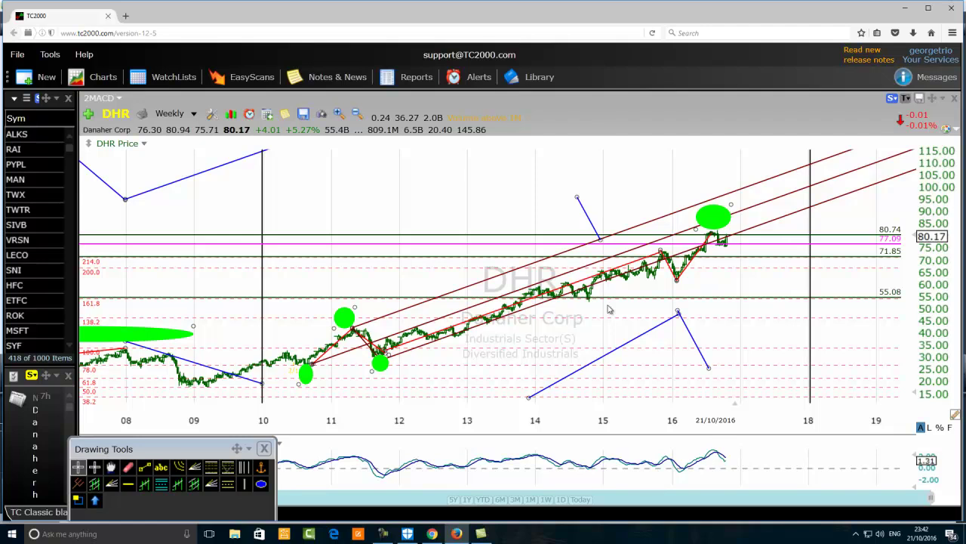
Examine the recent weekly candles around the 2016 high and compare them with the whole channel since 2010
scroll(609, 310, up, 4)
scroll(611, 309, down, 1)
scroll(611, 311, up, 1)
scroll(609, 310, up, 3)
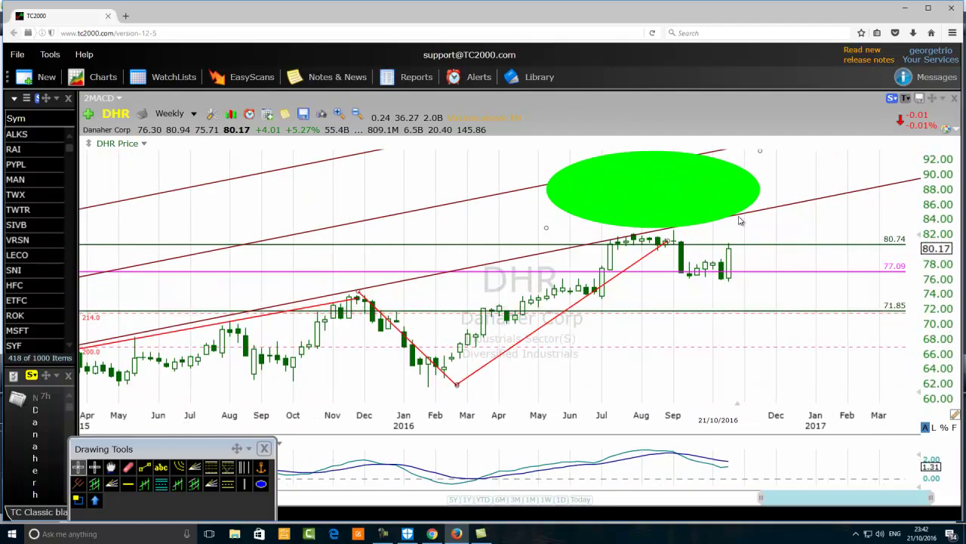
scroll(575, 284, down, 4)
scroll(573, 288, down, 2)
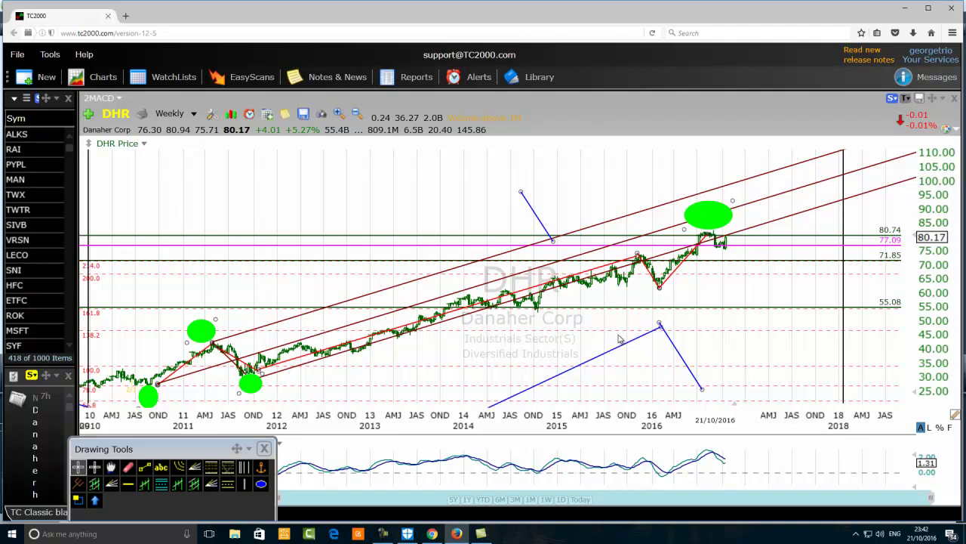
scroll(619, 339, up, 5)
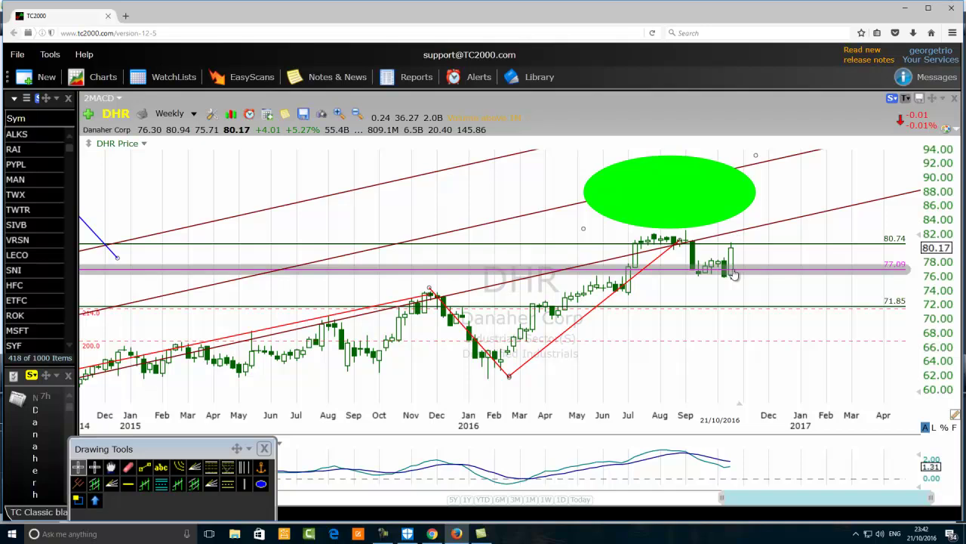
scroll(599, 292, down, 3)
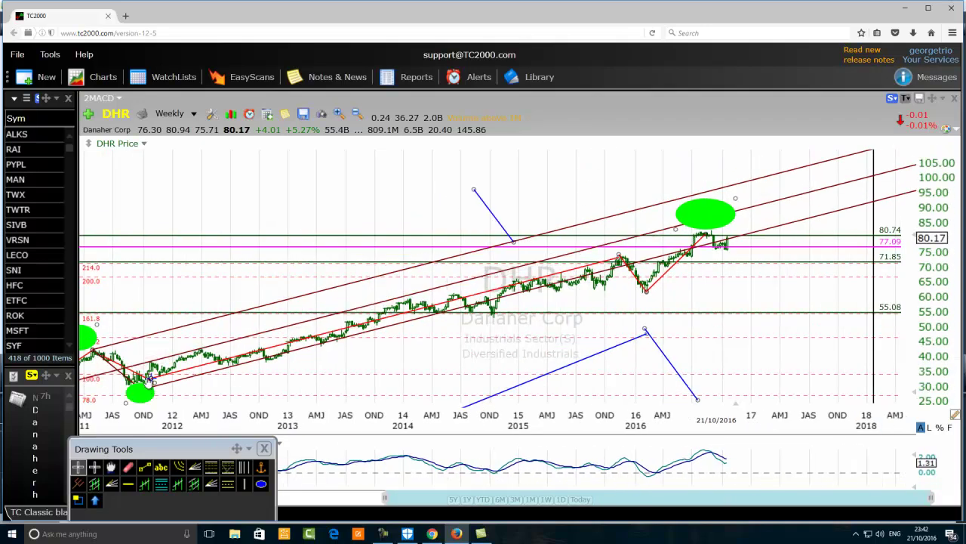
scroll(148, 381, down, 1)
scroll(147, 382, down, 1)
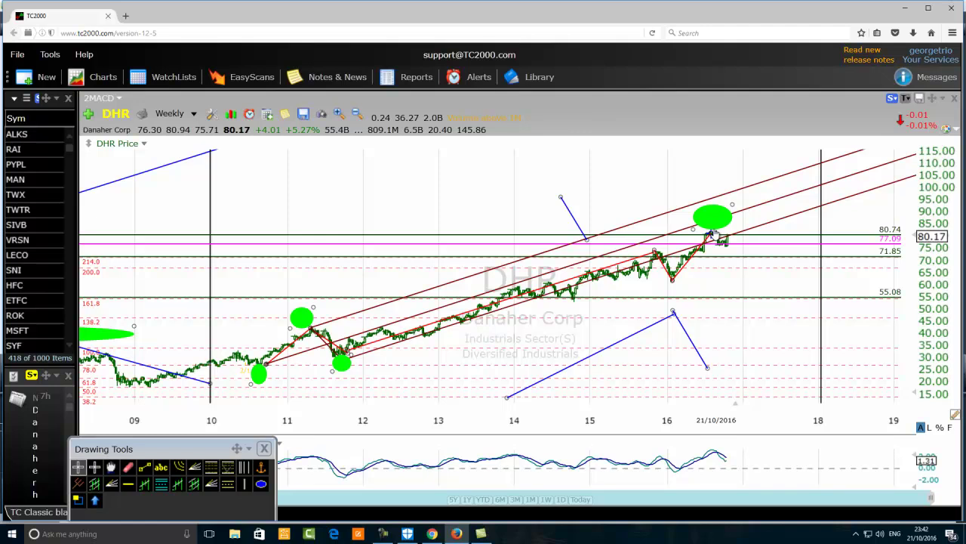
Draw a trendline falling from the 2016 high and shorten its end to about the 60 price level in early 2017
click(144, 468)
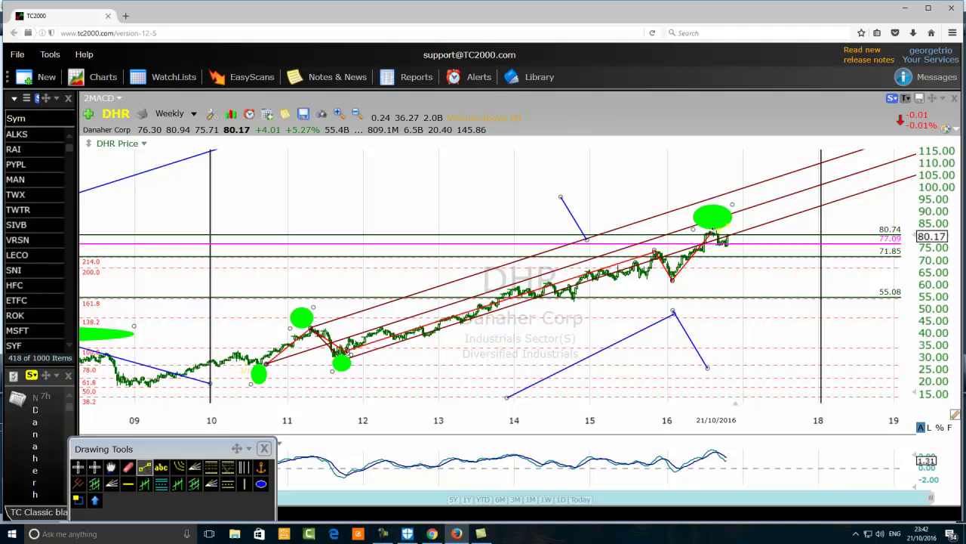
drag(713, 225, 814, 308)
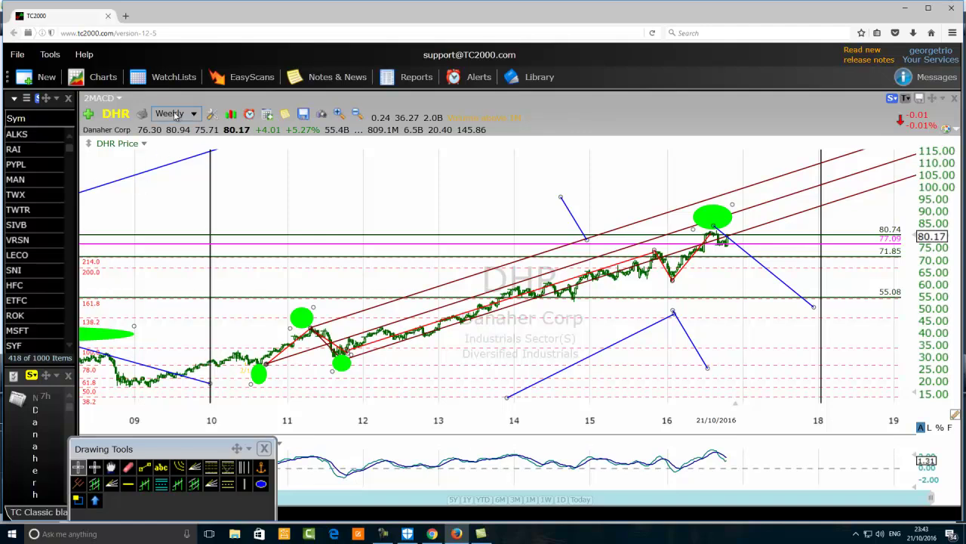
click(724, 237)
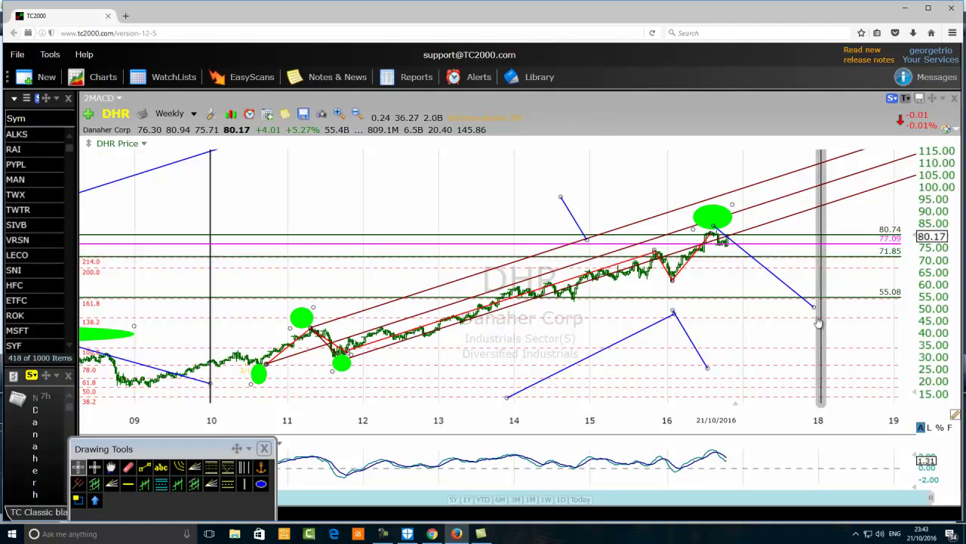
drag(814, 307, 767, 286)
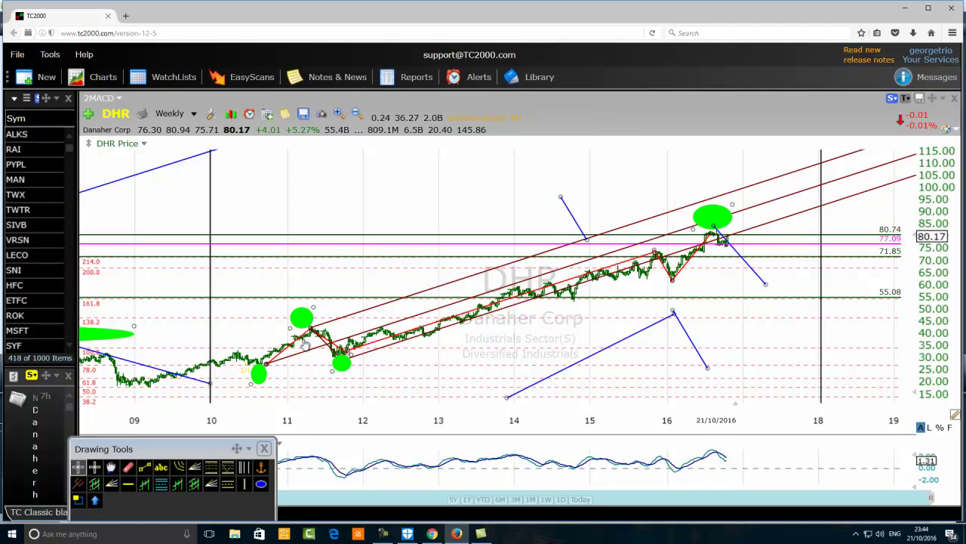
Sketch a zigzag of trendlines below the price from 2012 to 2014, with three rising legs and a steep final drop
click(144, 466)
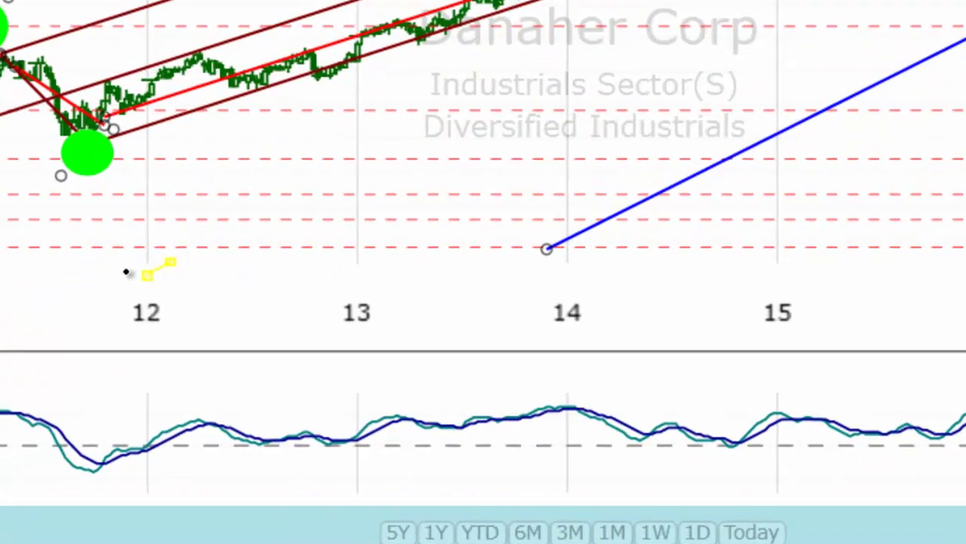
drag(311, 378, 387, 342)
drag(268, 176, 268, 160)
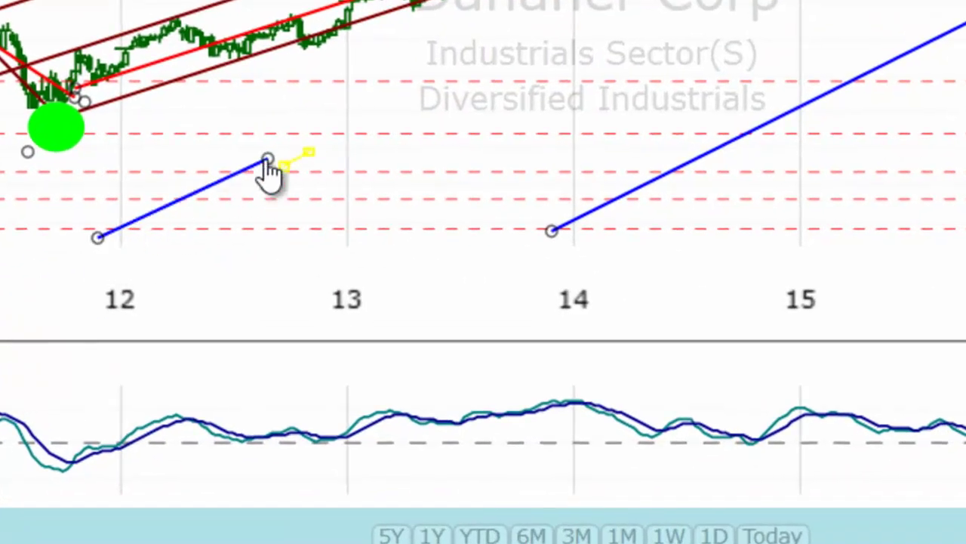
drag(268, 143, 439, 98)
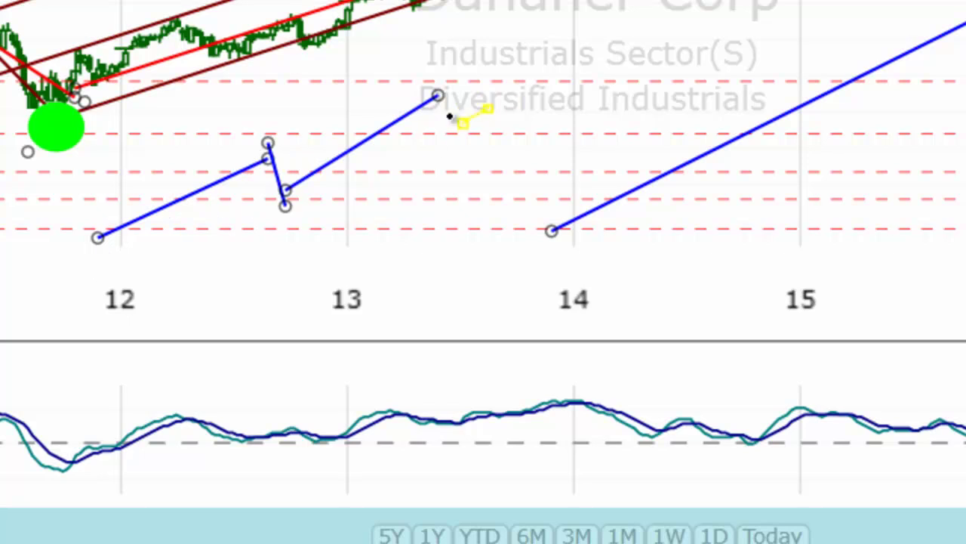
drag(442, 83, 566, 41)
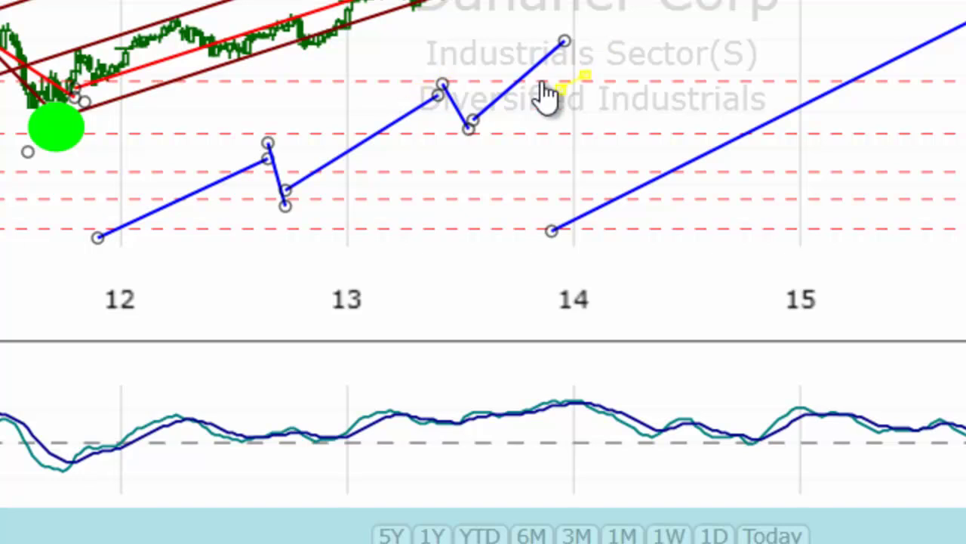
drag(568, 35, 589, 181)
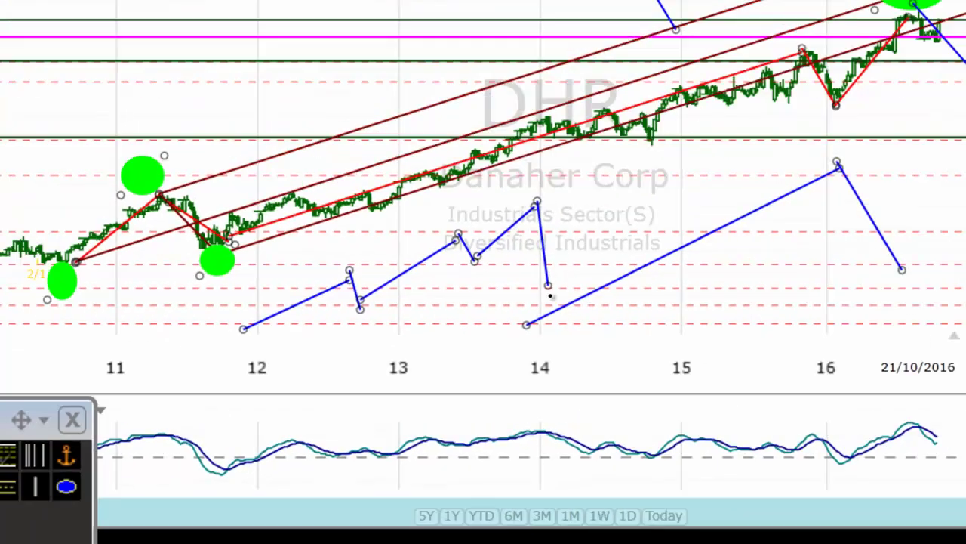
mouse_move(519, 382)
mouse_down()
mouse_move(517, 394)
mouse_move(518, 376)
mouse_up()
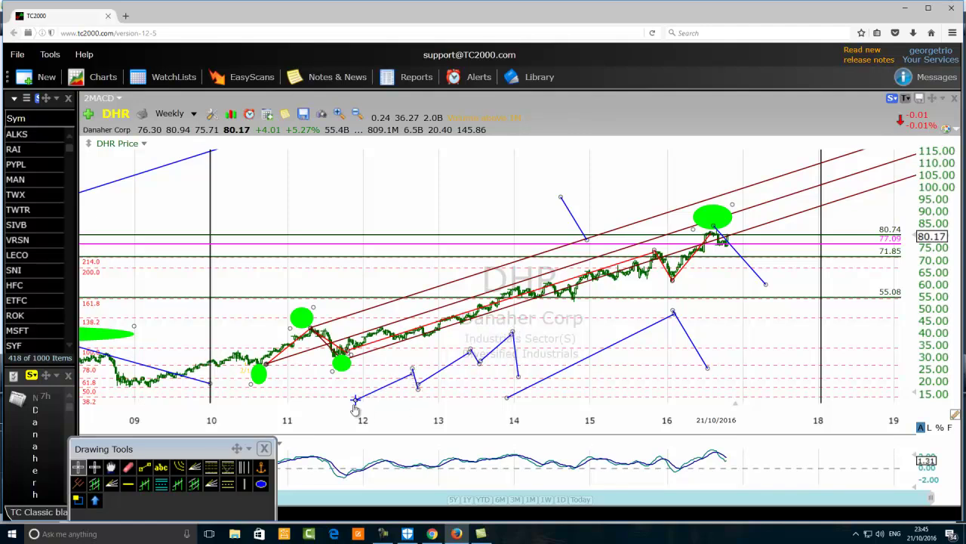
Draw a rising trendline above the zigzag and extend it to the zigzag's 2014 peak
click(146, 468)
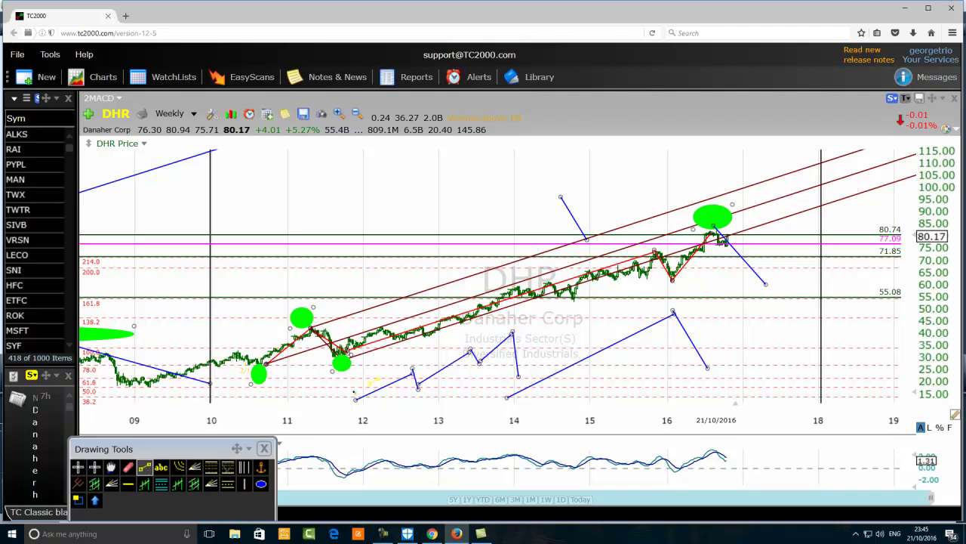
drag(343, 394, 419, 359)
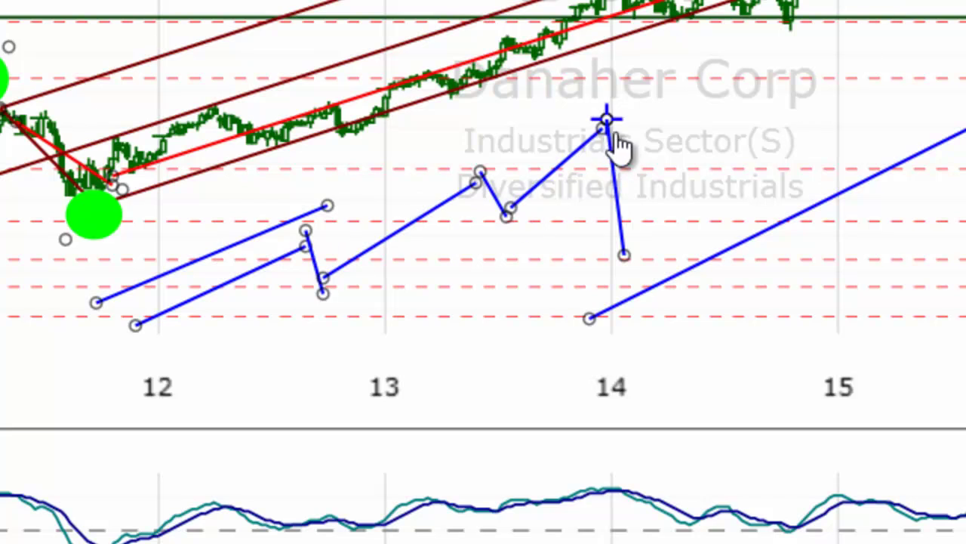
drag(620, 234, 624, 256)
drag(323, 215, 601, 106)
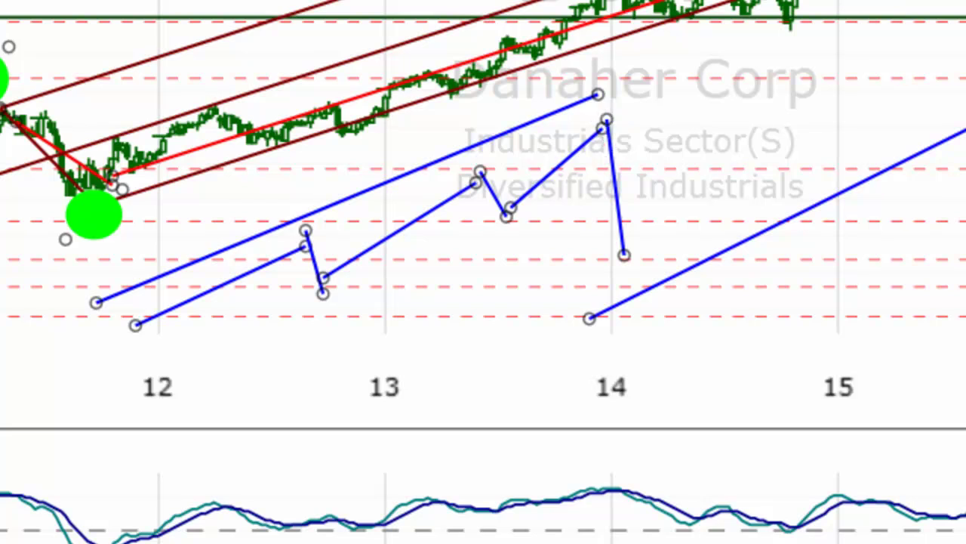
Erase the long rising trendlines below the price and the zigzag legs drawn from late 2012 to 2014
click(403, 182)
click(412, 222)
click(500, 203)
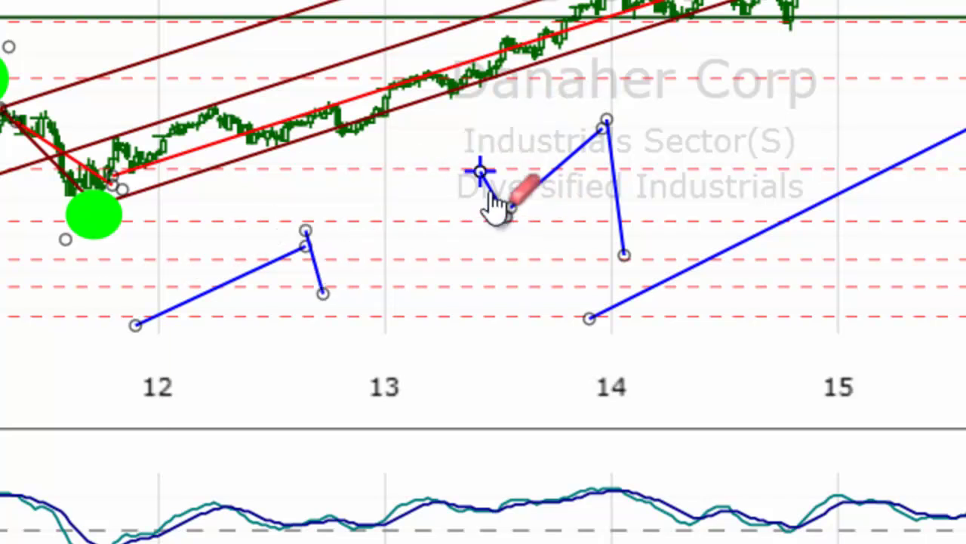
key(Delete)
click(612, 163)
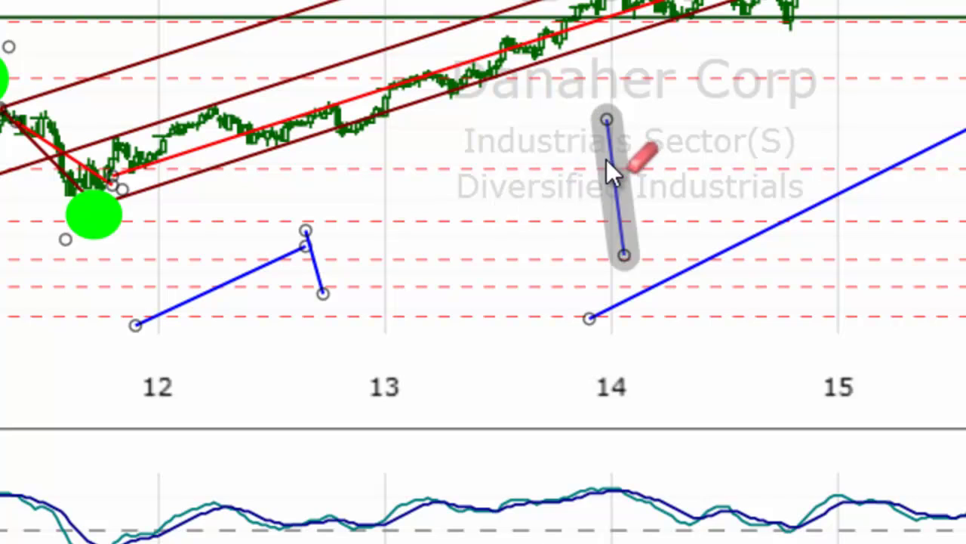
key(Delete)
click(761, 232)
key(Delete)
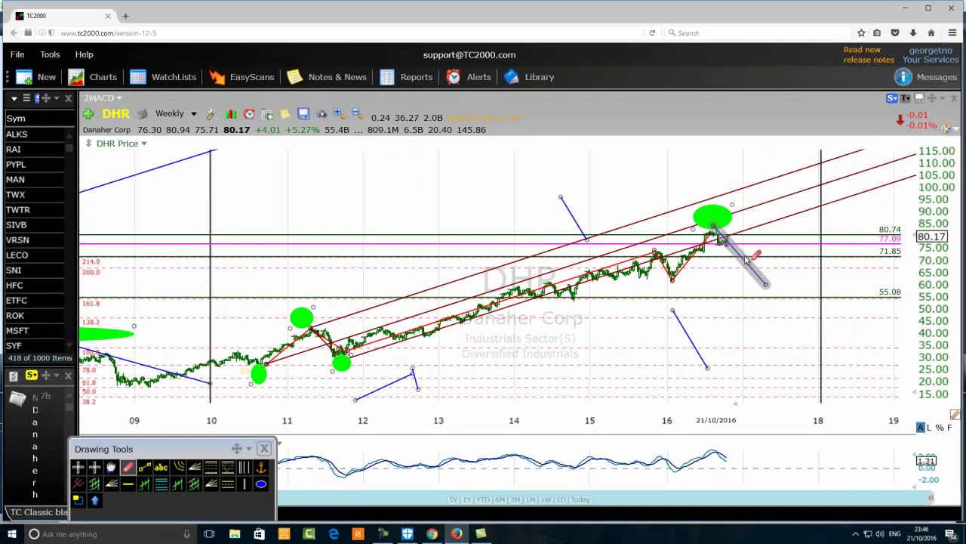
Erase the short falling trendline below the 2016 price and the leftover 2012 zigzag segments
click(689, 338)
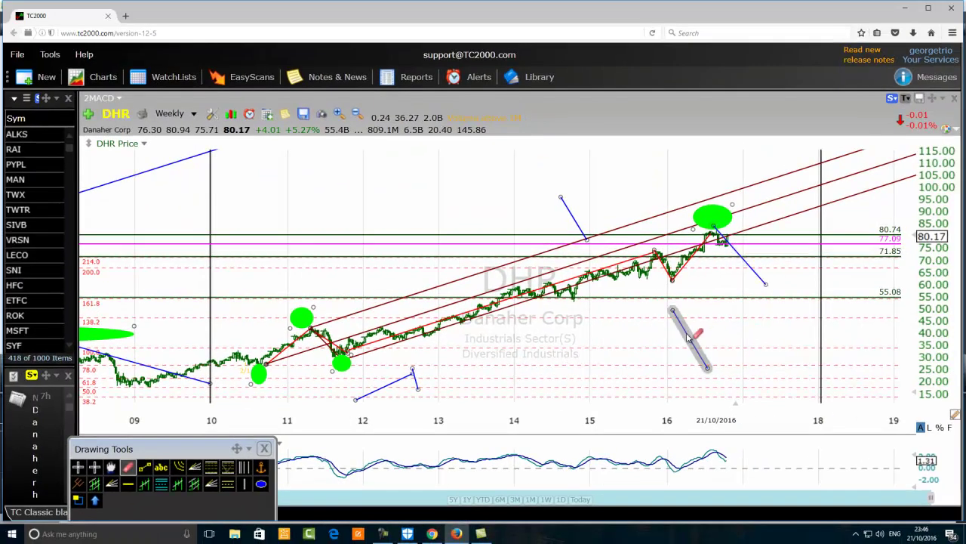
key(Delete)
click(726, 245)
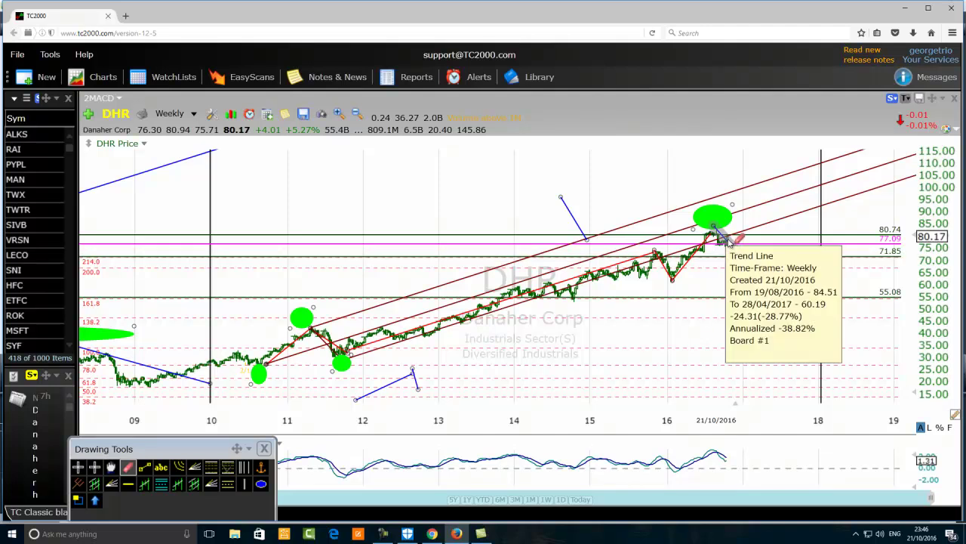
click(680, 329)
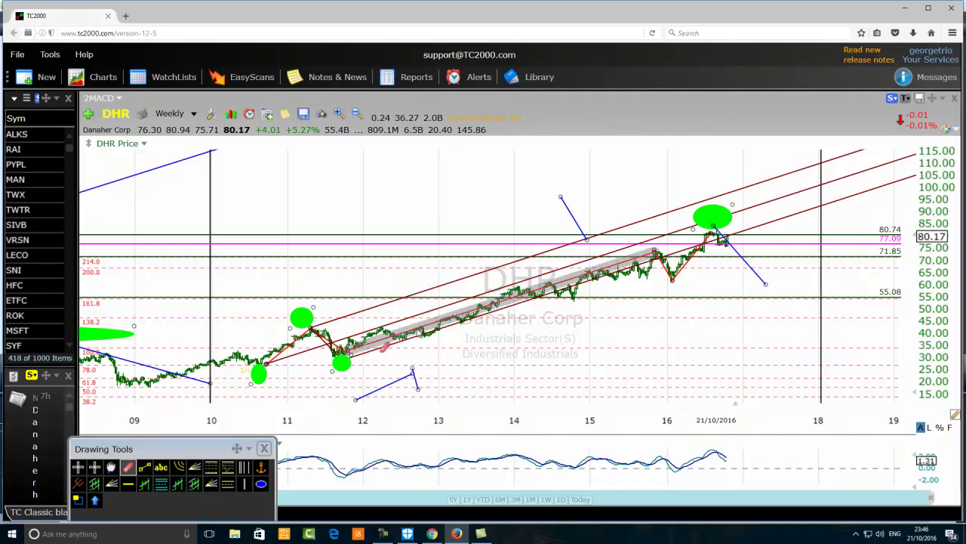
click(725, 243)
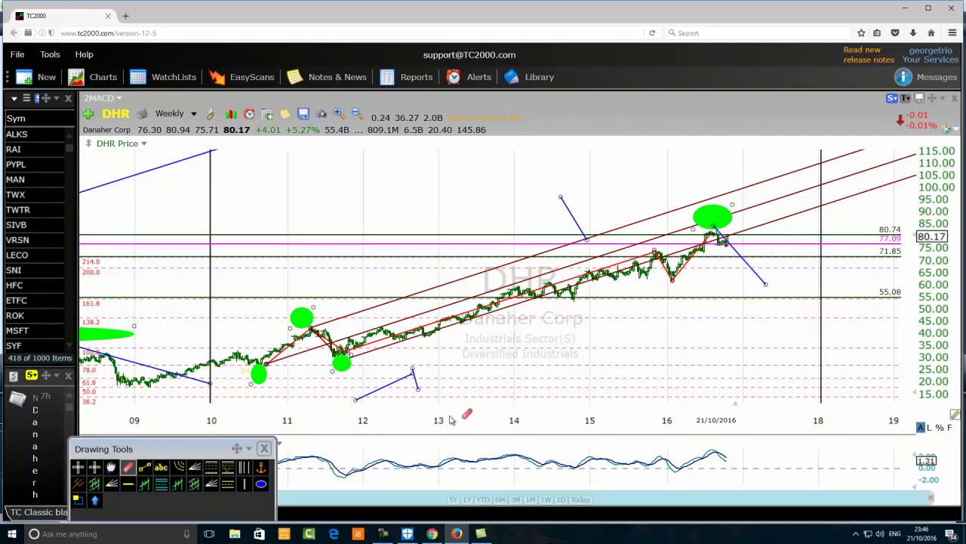
click(387, 389)
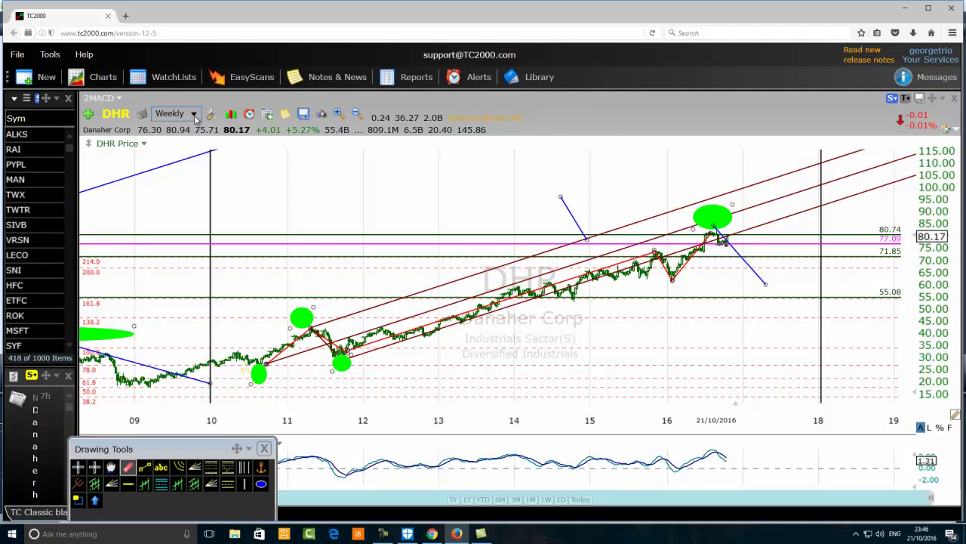
Leave the eraser and switch the DHR chart's time frame to Yearly
click(77, 467)
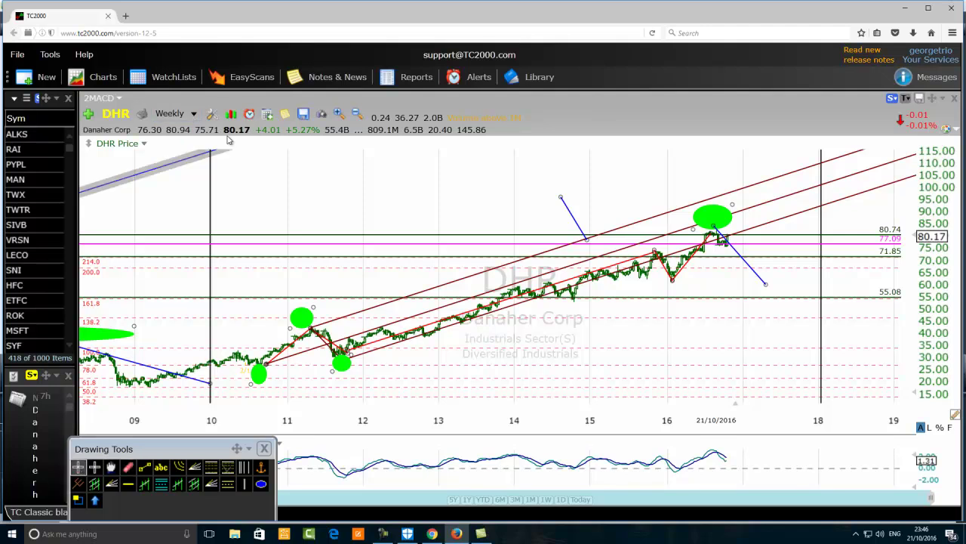
click(193, 115)
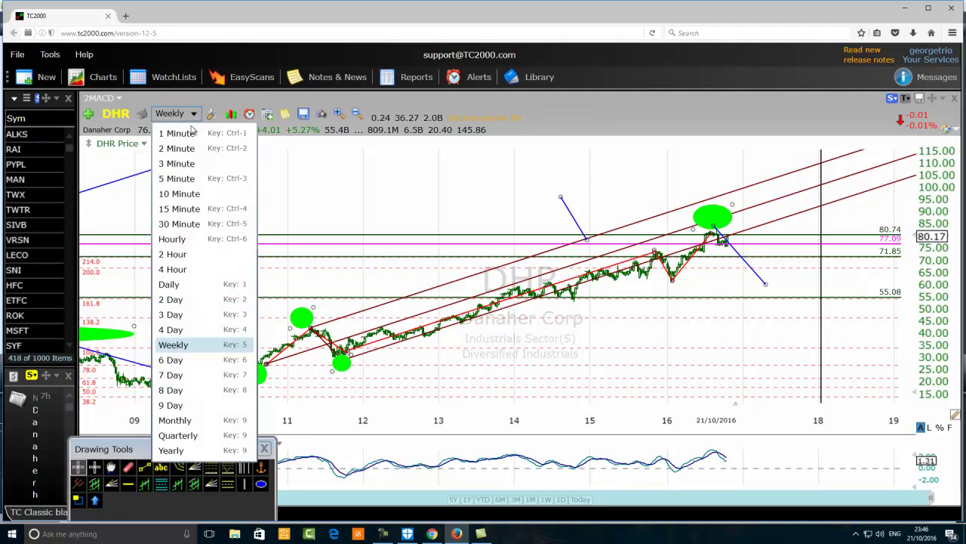
click(183, 451)
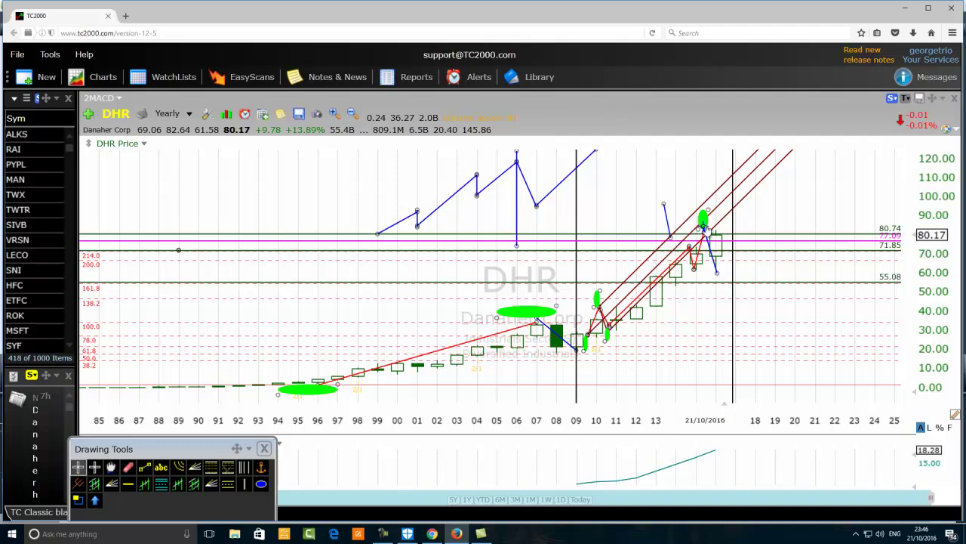
Reposition the pitchfork so it starts at the 1995 low, with its other anchors at the 2007 high and 2009 low
drag(637, 279, 170, 183)
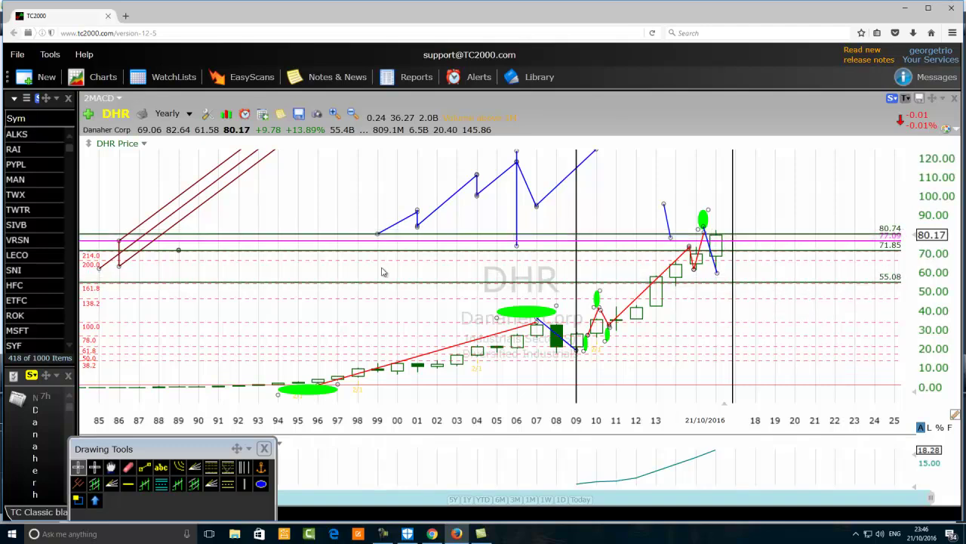
drag(219, 181, 218, 349)
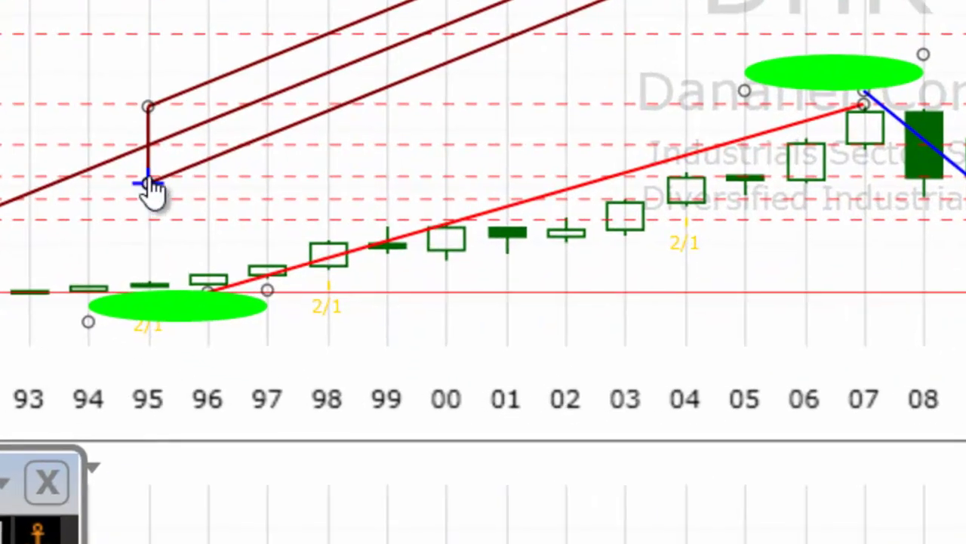
drag(255, 182, 451, 194)
drag(254, 257, 151, 312)
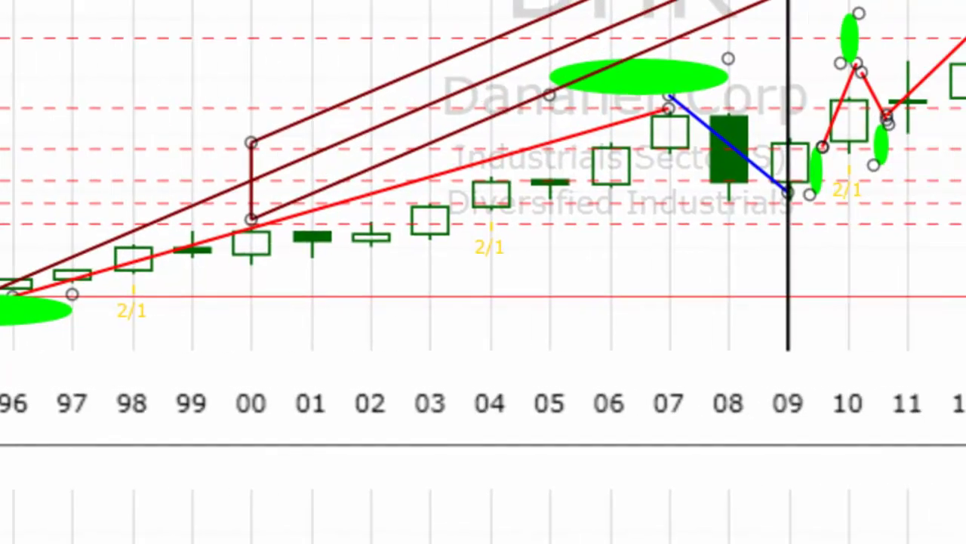
drag(99, 218, 638, 216)
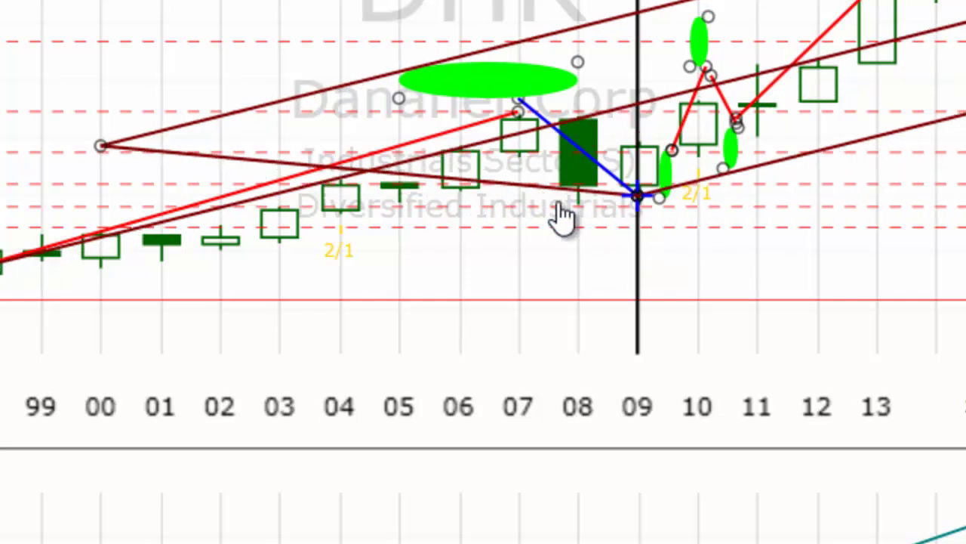
drag(102, 151, 519, 102)
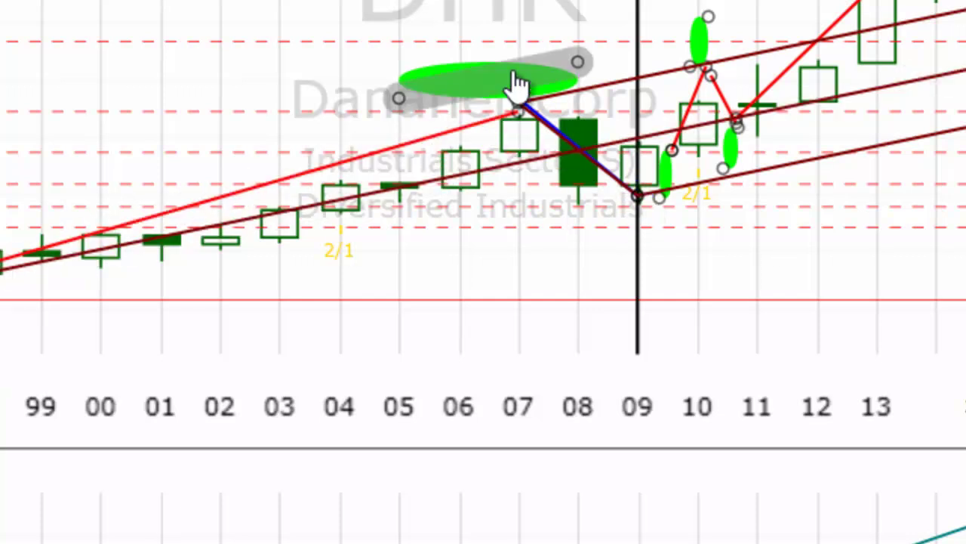
Draw a trendline falling from the 2016 high to about 60 in 2018, and another rising from there to about 103 in 2020
mouse_move(609, 198)
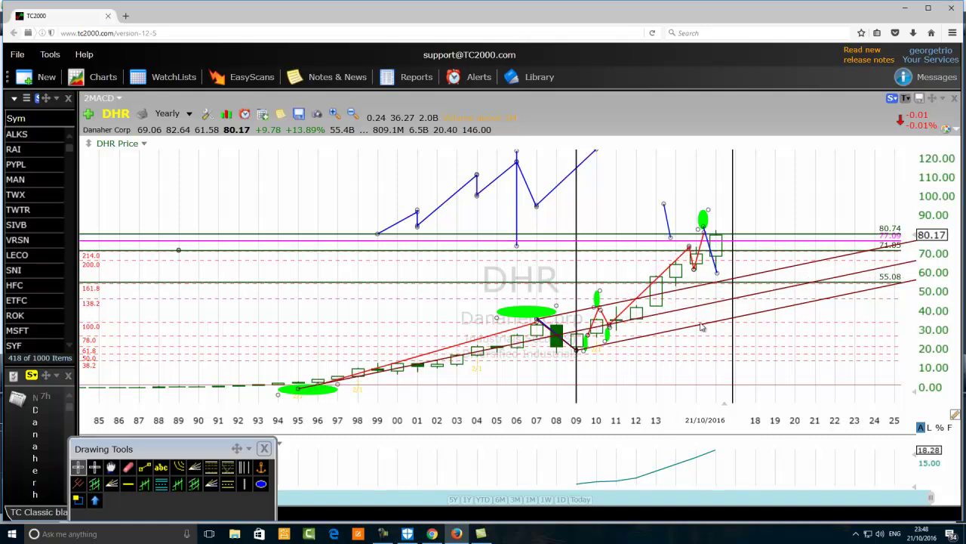
click(146, 468)
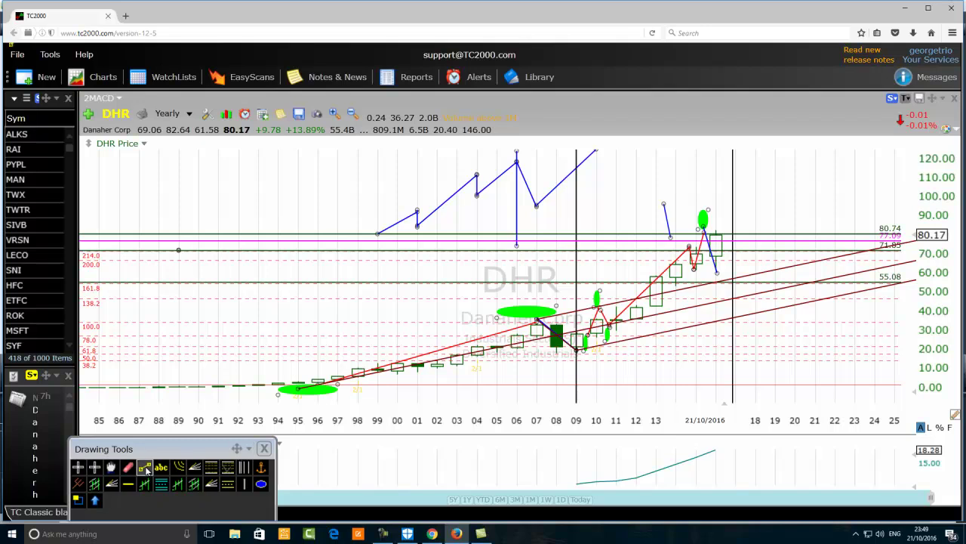
mouse_move(733, 220)
mouse_down()
mouse_move(715, 227)
mouse_move(759, 258)
mouse_up()
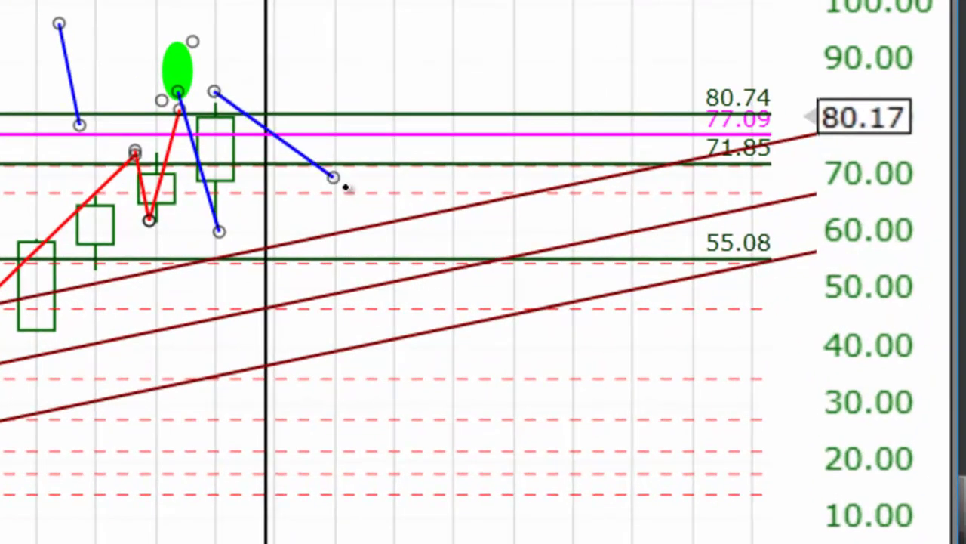
drag(345, 187, 362, 234)
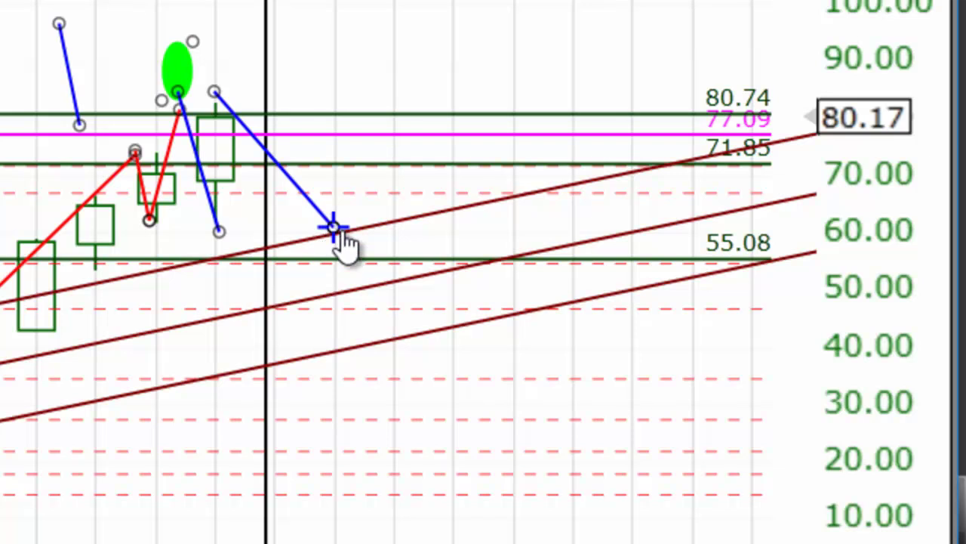
mouse_move(340, 234)
mouse_down()
mouse_move(429, 276)
mouse_move(441, 272)
mouse_move(380, 232)
mouse_move(358, 231)
mouse_move(358, 240)
mouse_up()
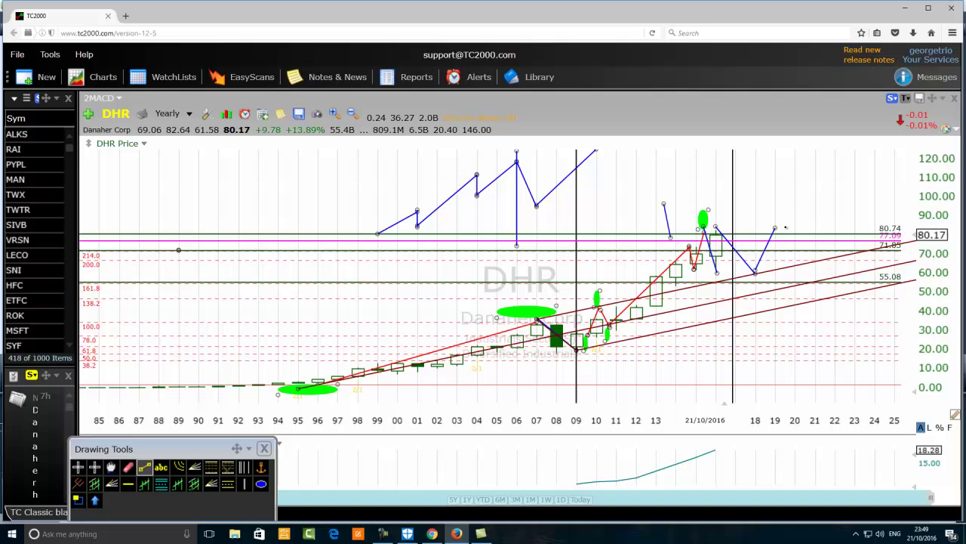
mouse_move(785, 227)
mouse_down()
mouse_move(806, 181)
mouse_move(805, 191)
mouse_up()
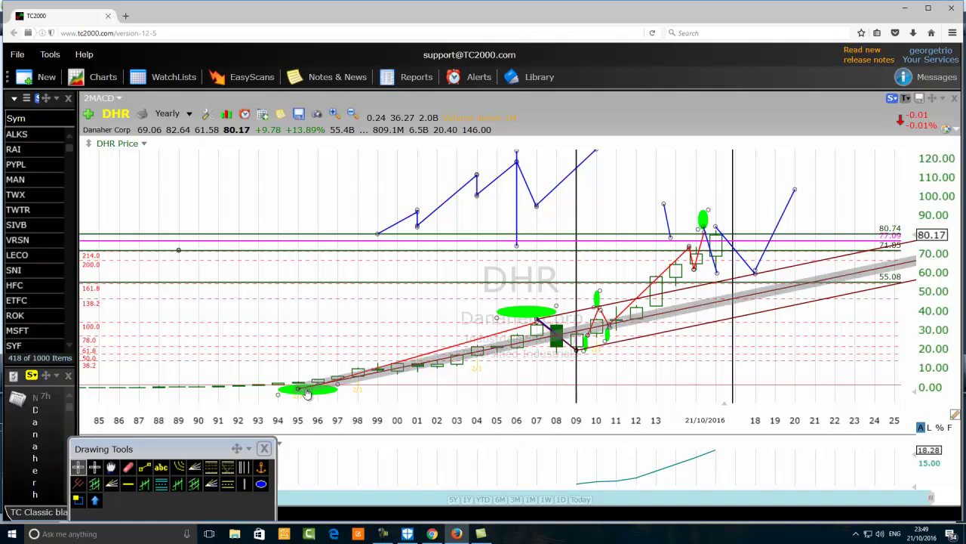
Review the pitchfork's 1995, 2007 and 2009 anchors and delete the pitchfork from the chart
mouse_move(307, 394)
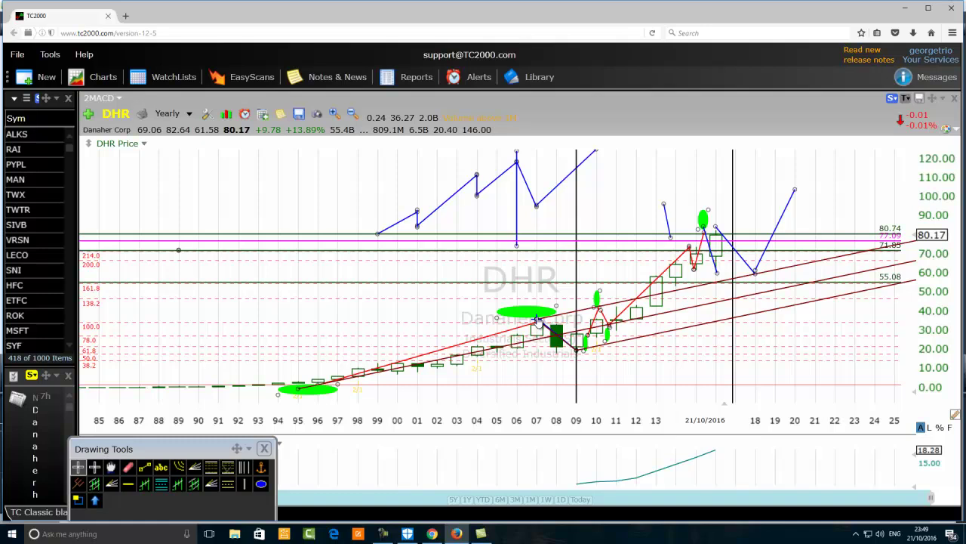
drag(536, 320, 577, 355)
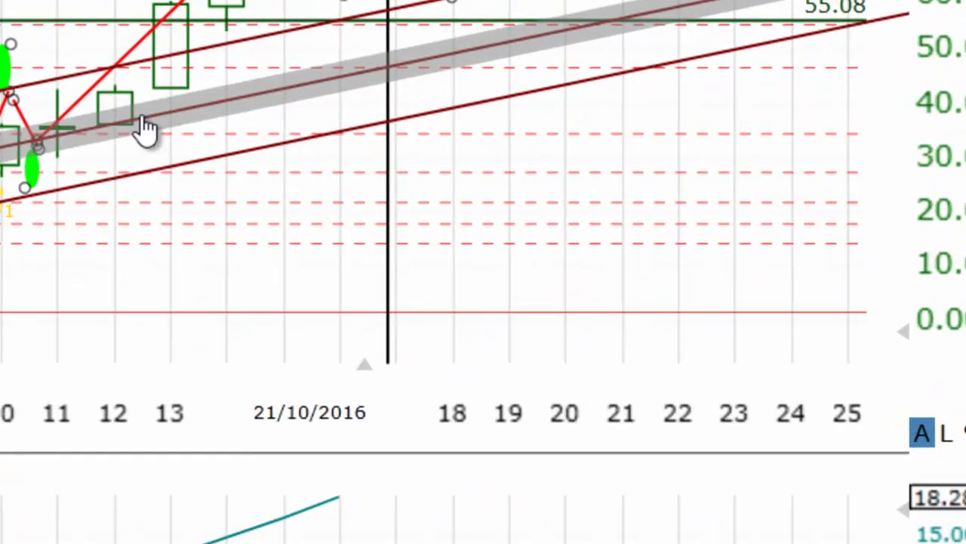
right_click(567, 289)
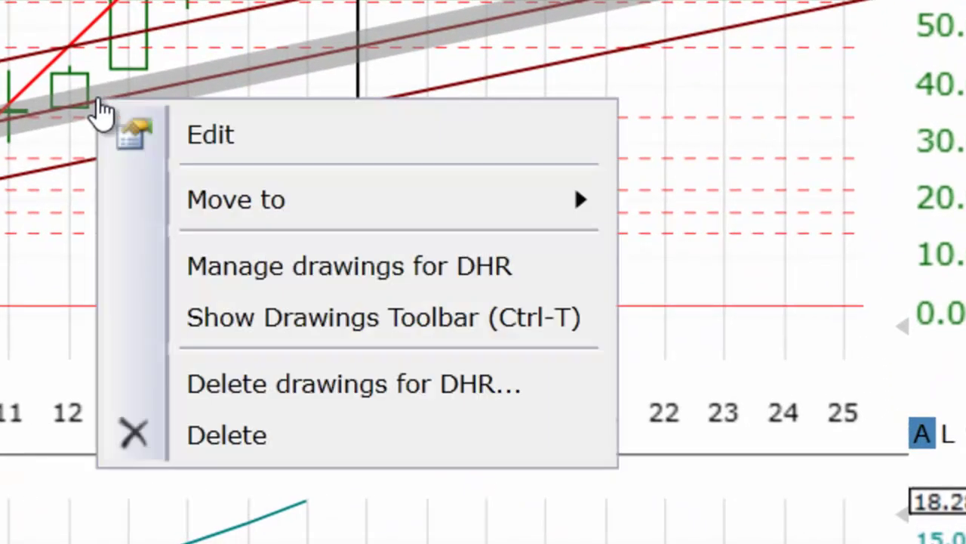
click(232, 446)
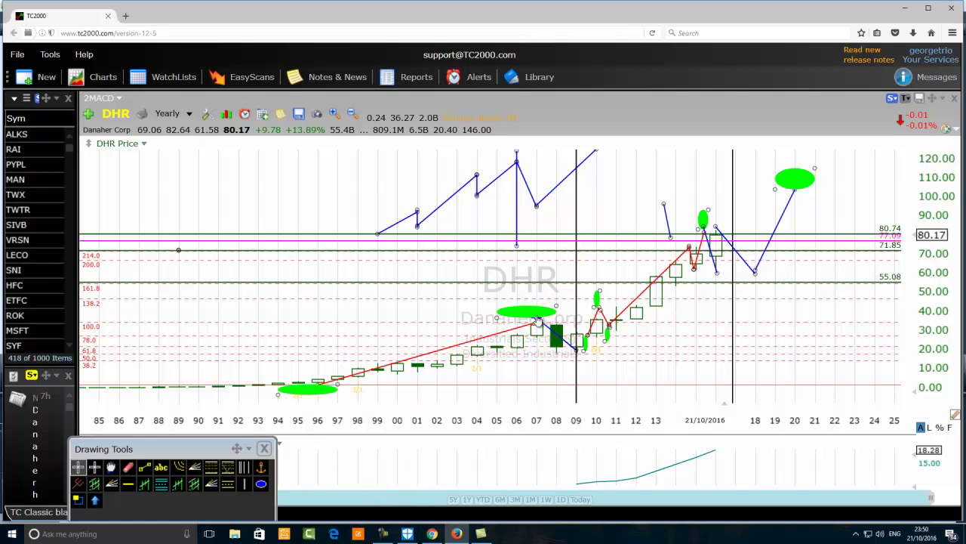
Mark the 2009 low, the 2016 high and the projected 2018 low with ellipses
click(261, 483)
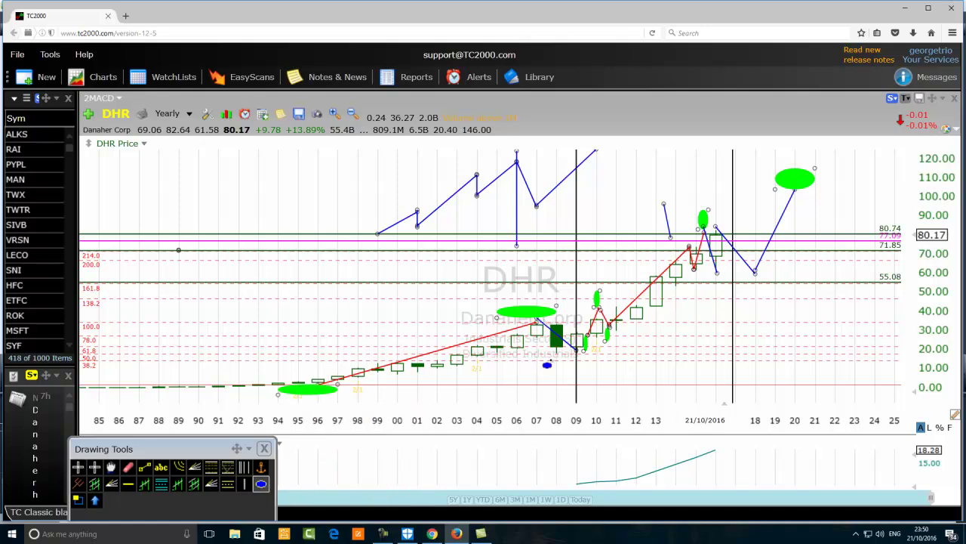
mouse_move(596, 342)
mouse_down()
mouse_move(577, 358)
mouse_move(596, 337)
mouse_up()
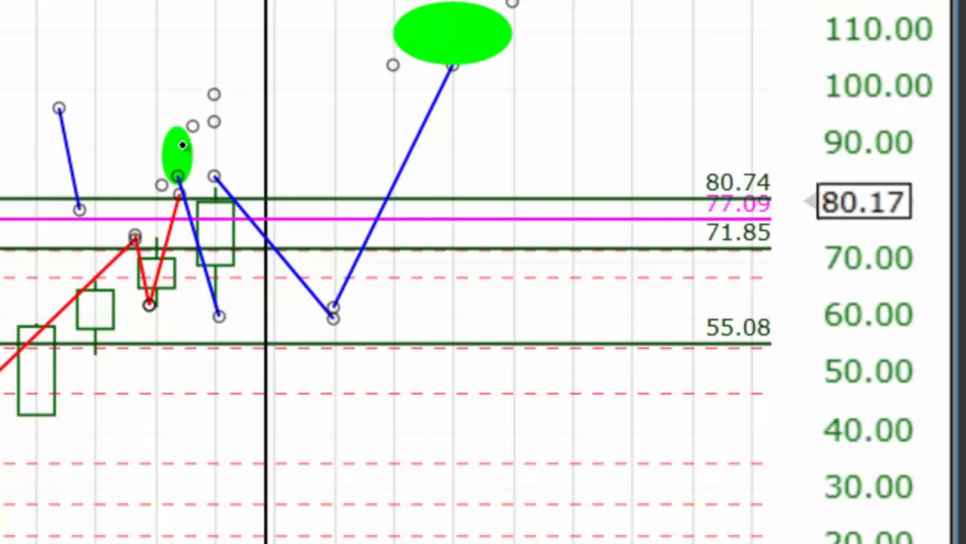
drag(164, 183, 148, 178)
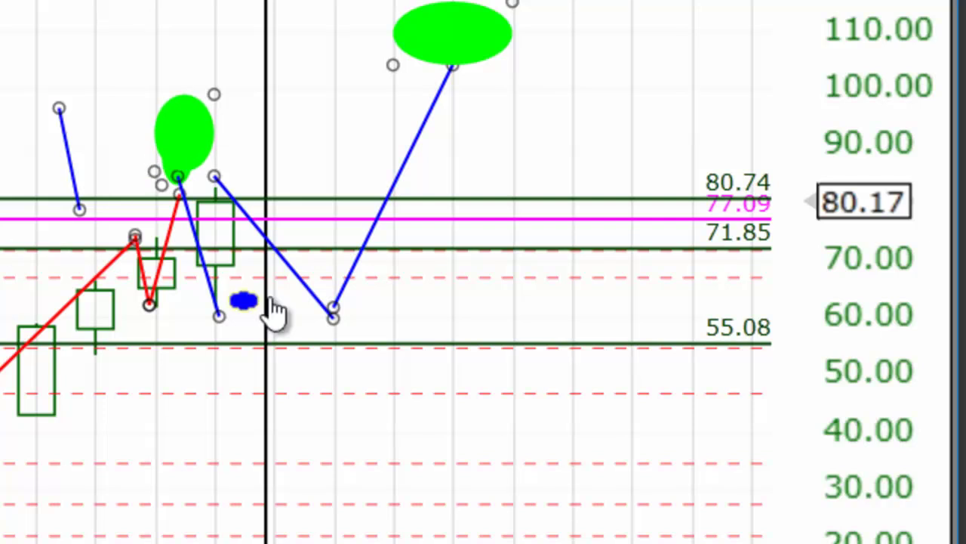
mouse_move(393, 299)
mouse_down()
mouse_move(305, 370)
mouse_move(328, 363)
mouse_up()
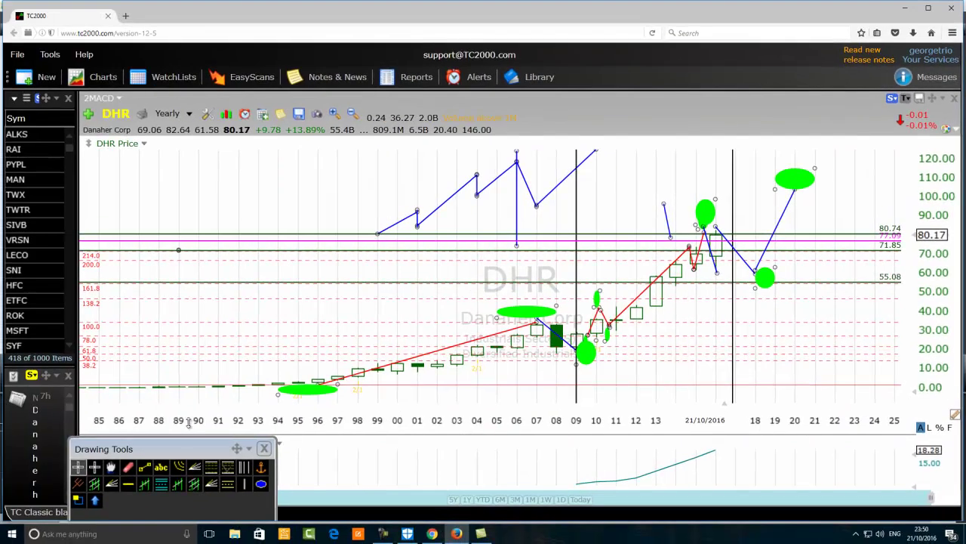
Draw a pitchfork starting at the 2009 low, with its other anchors at the 2016 high and the projected 2018 low
click(79, 483)
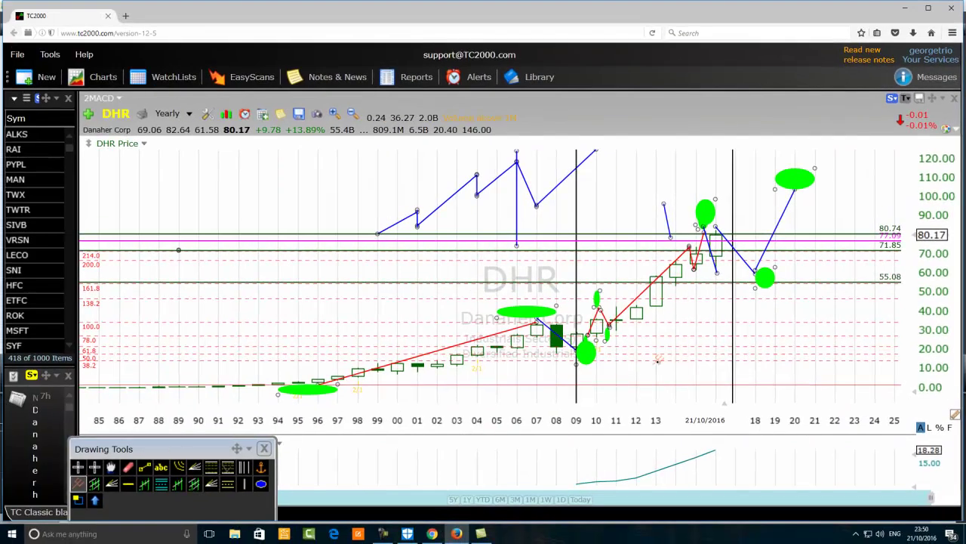
mouse_move(691, 311)
mouse_down()
mouse_move(593, 375)
mouse_move(583, 355)
mouse_move(676, 295)
mouse_move(715, 234)
mouse_up()
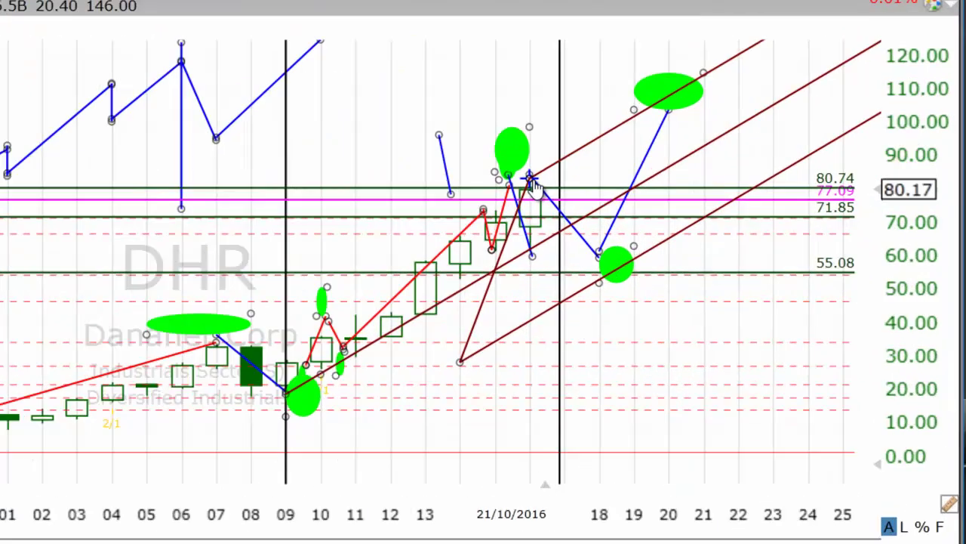
drag(101, 409, 370, 228)
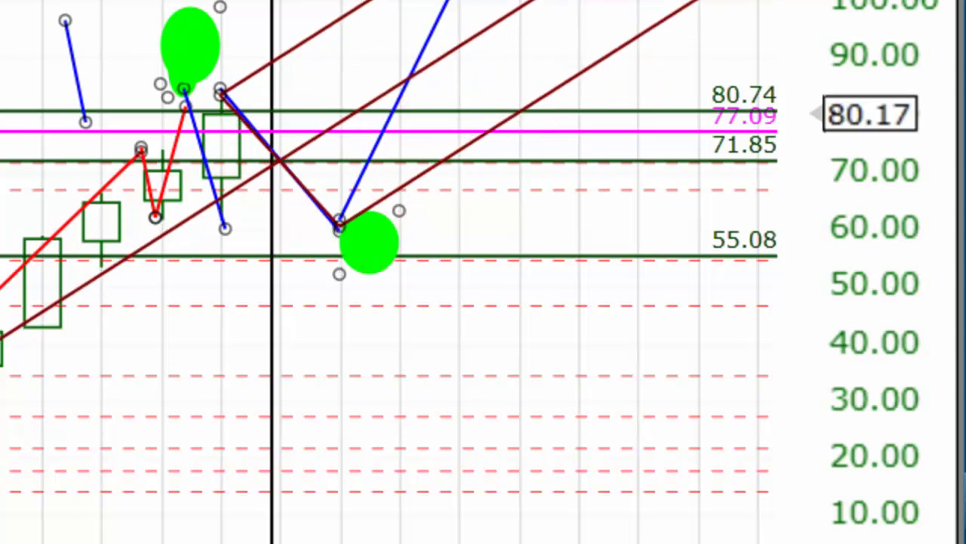
Draw a trendline falling from the projected 2020 peak to about 36 in 2023
mouse_move(539, 7)
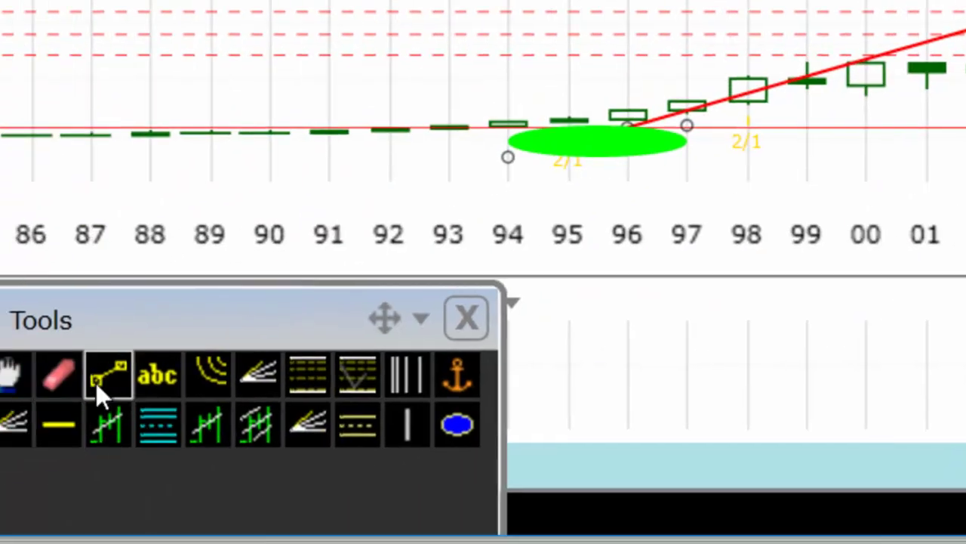
click(96, 383)
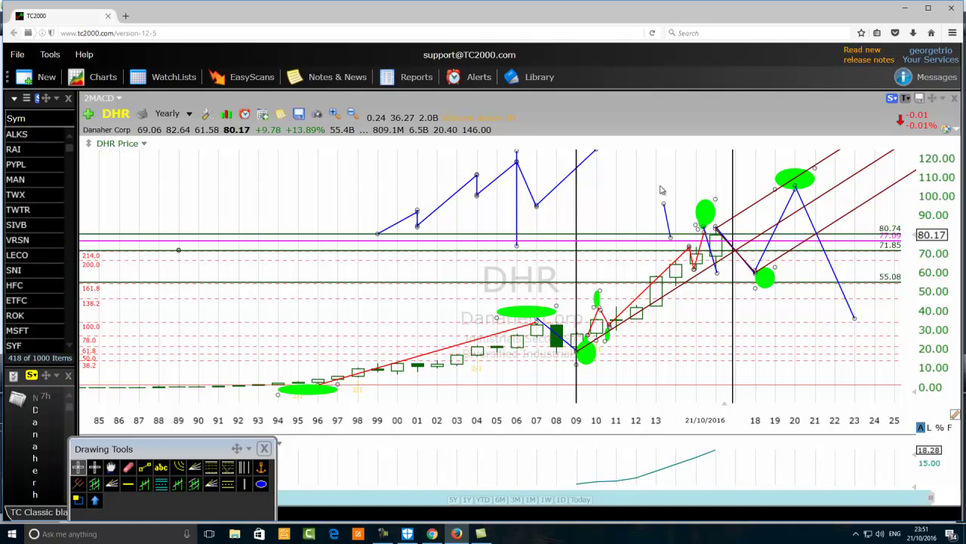
Re-anchor the pitchfork at the 1996 low, the 2007 high and the 2009 low, and delete it from the yearly chart
mouse_move(702, 295)
mouse_down()
mouse_move(712, 273)
mouse_move(442, 313)
mouse_move(464, 306)
mouse_move(450, 313)
mouse_up()
mouse_move(458, 267)
mouse_down()
mouse_move(453, 260)
mouse_move(448, 279)
mouse_up()
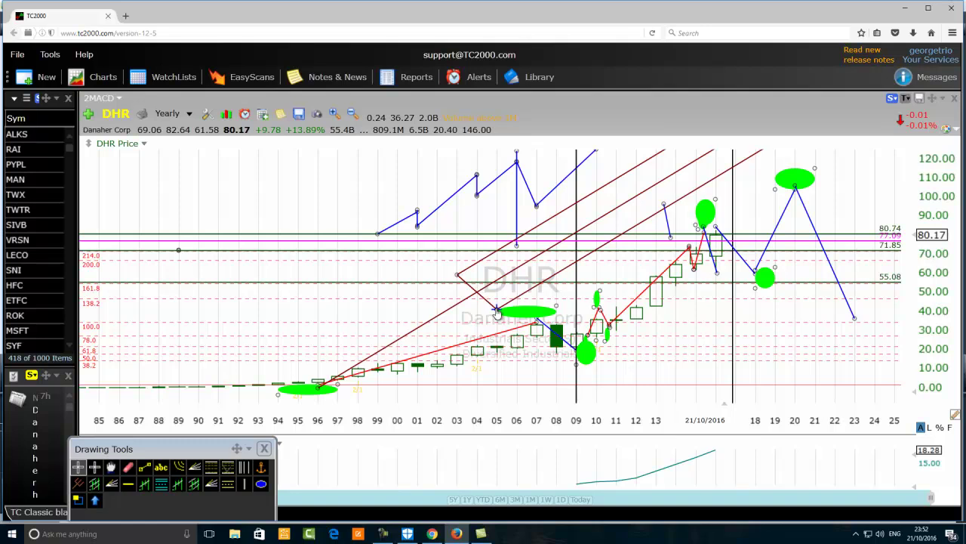
drag(498, 311, 538, 320)
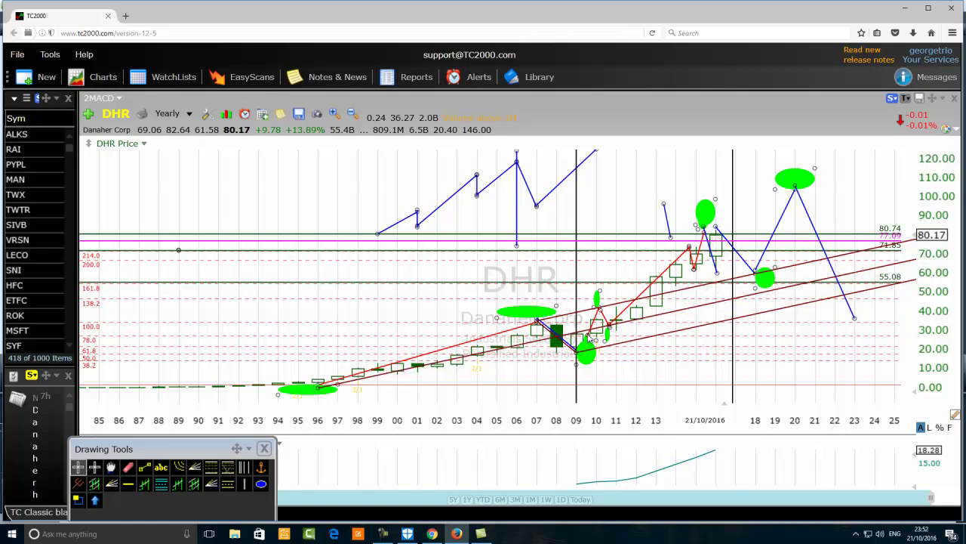
right_click(464, 359)
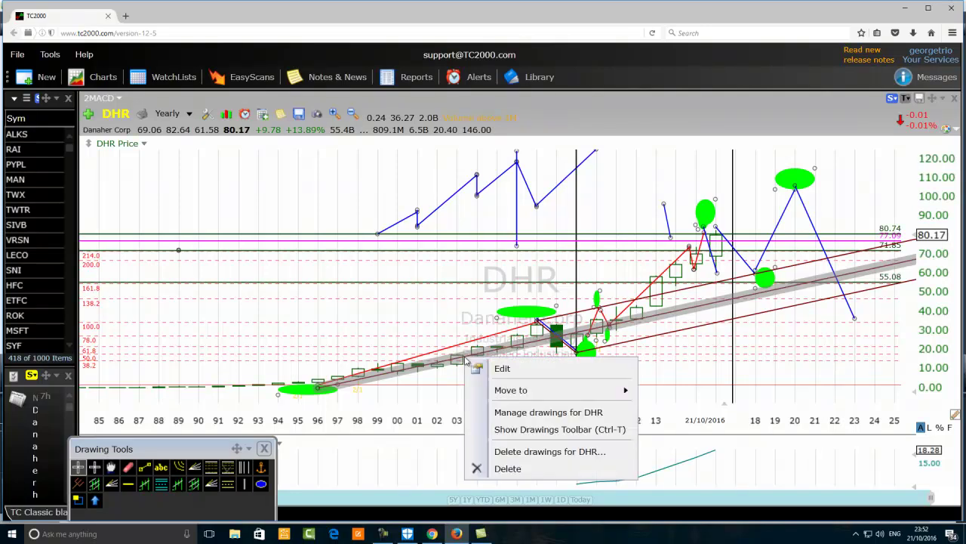
click(507, 469)
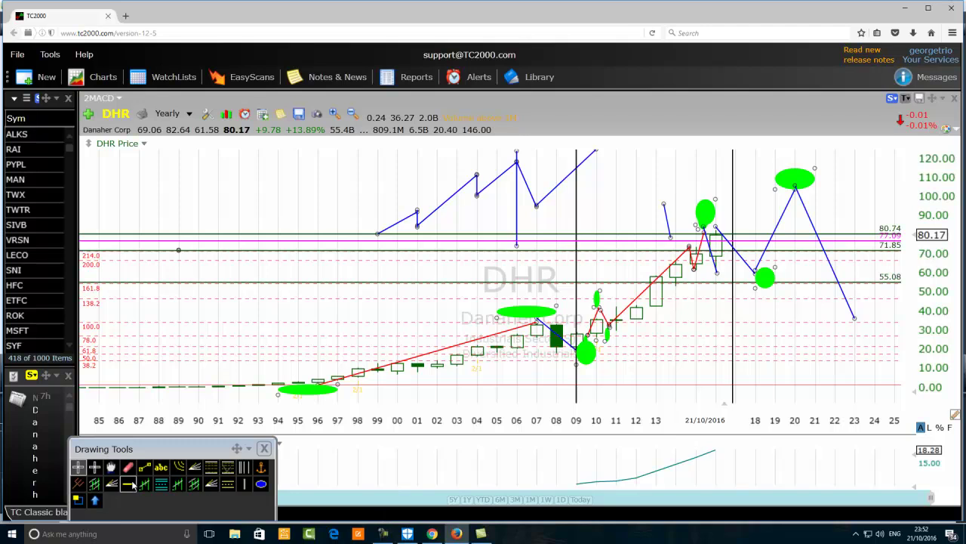
Redraw the pitchfork from the 2009 low, anchoring it at the 2016 high near 84 and the projected 2018 low near 60
click(79, 483)
click(755, 184)
click(755, 236)
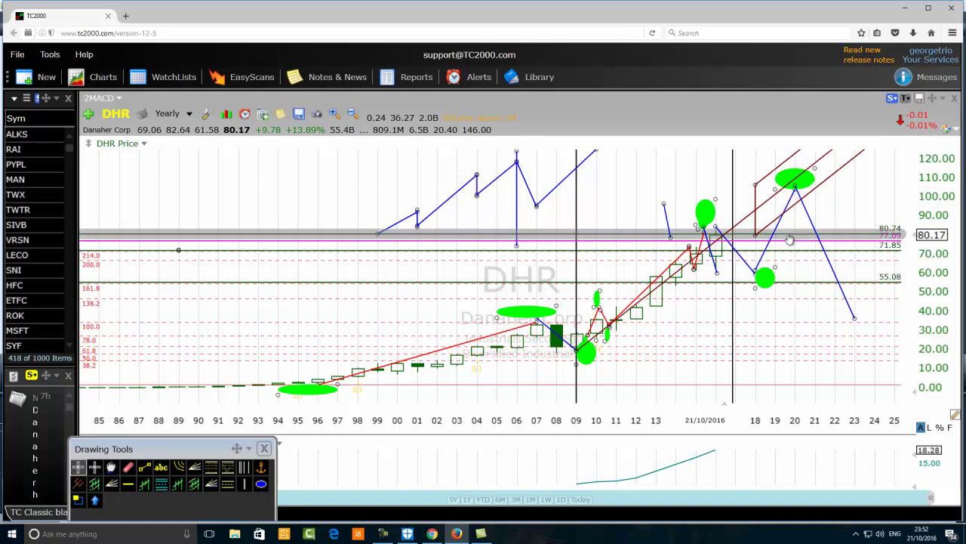
click(755, 260)
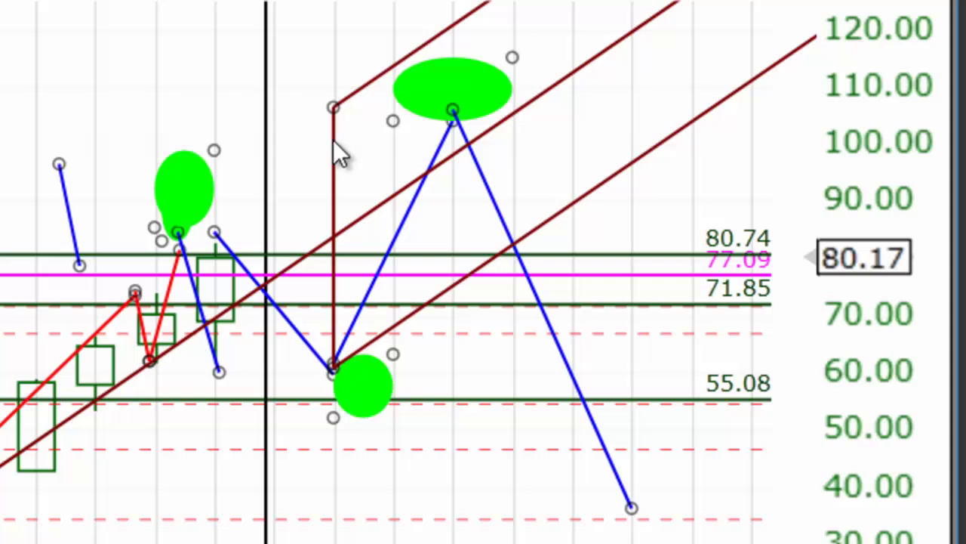
drag(333, 107, 215, 235)
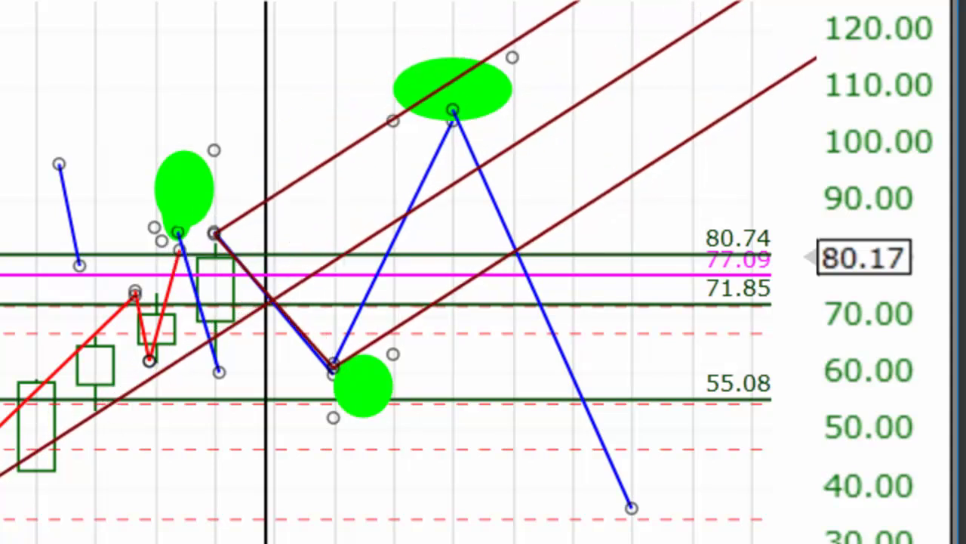